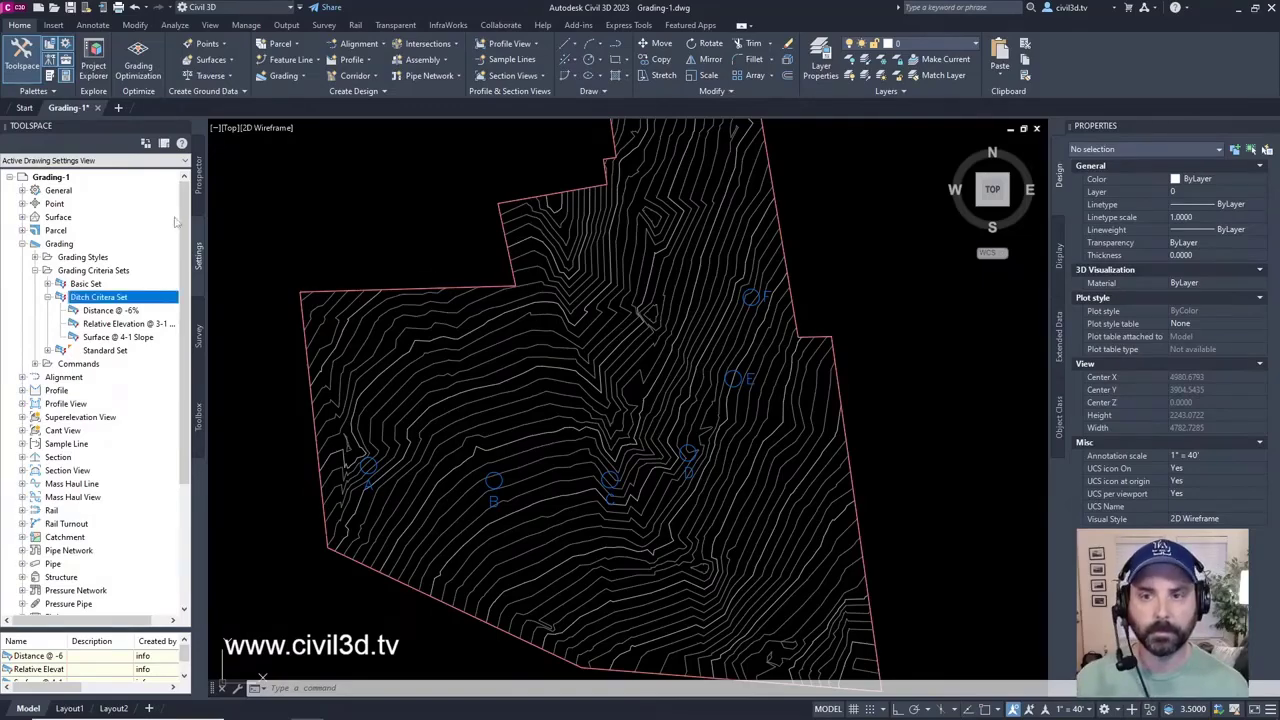
Create a new grading style named Ditch.
double_click(70, 257)
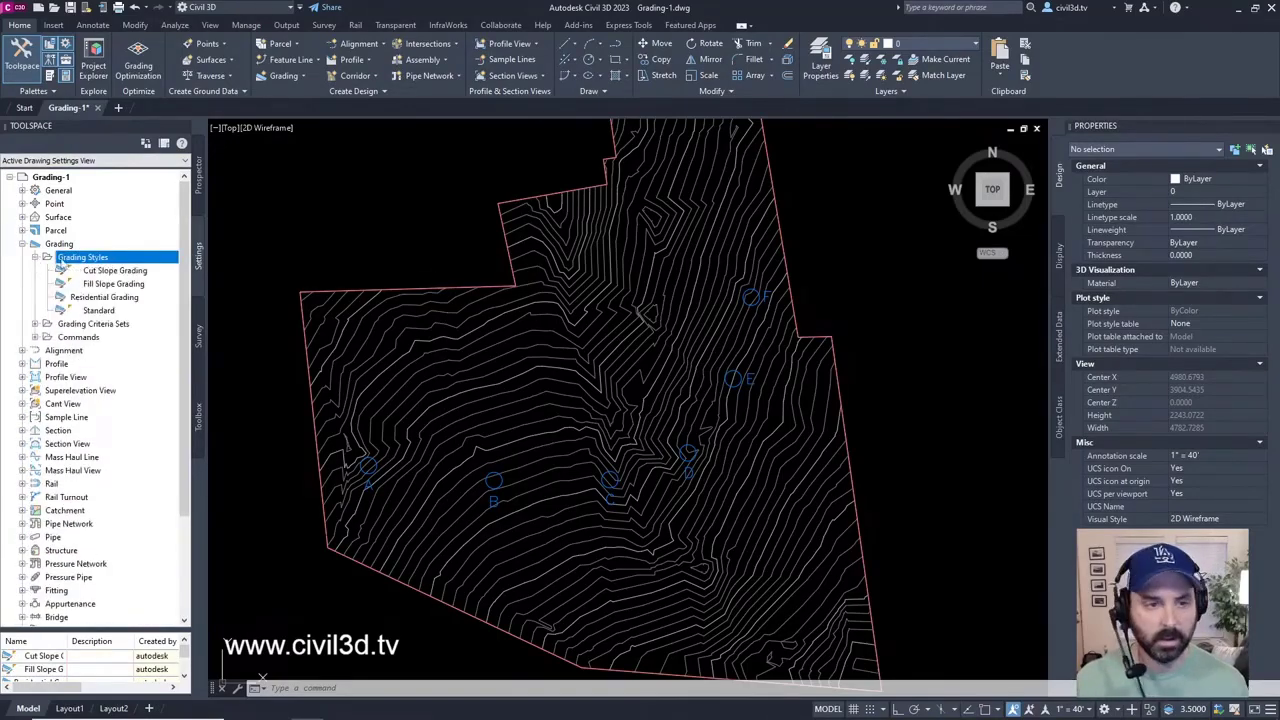
right_click(134, 259)
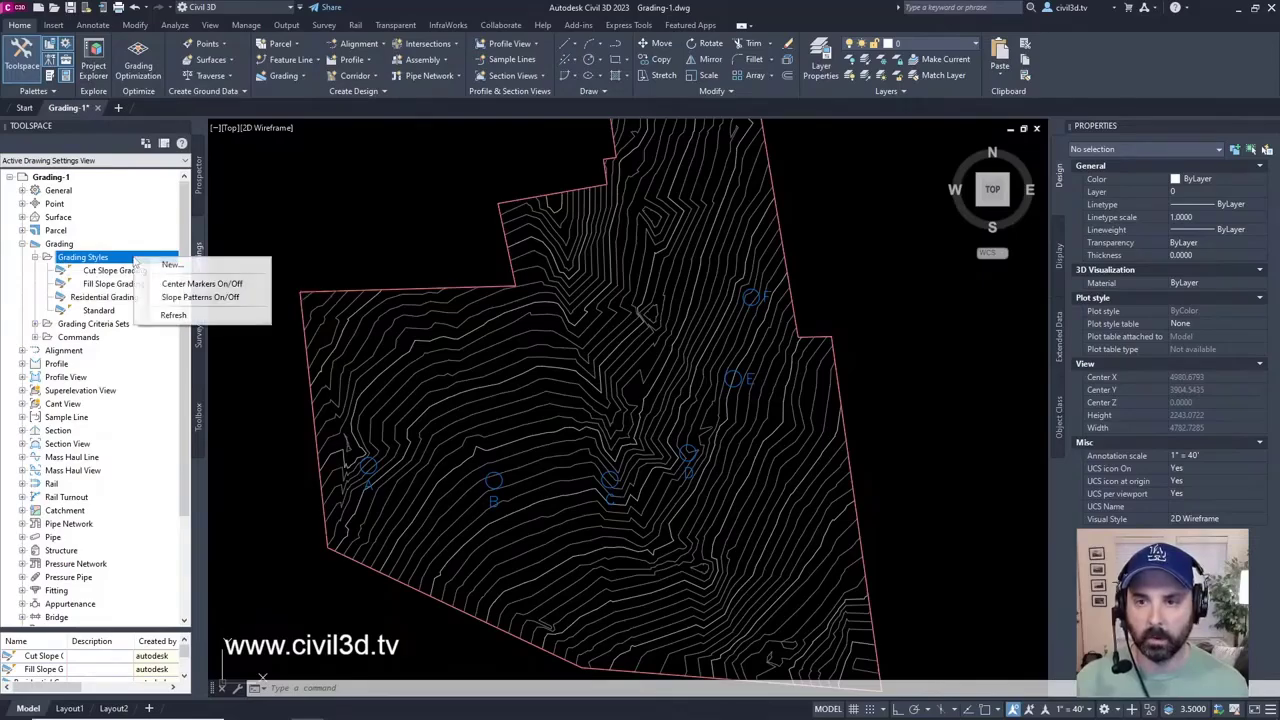
left_click(192, 267)
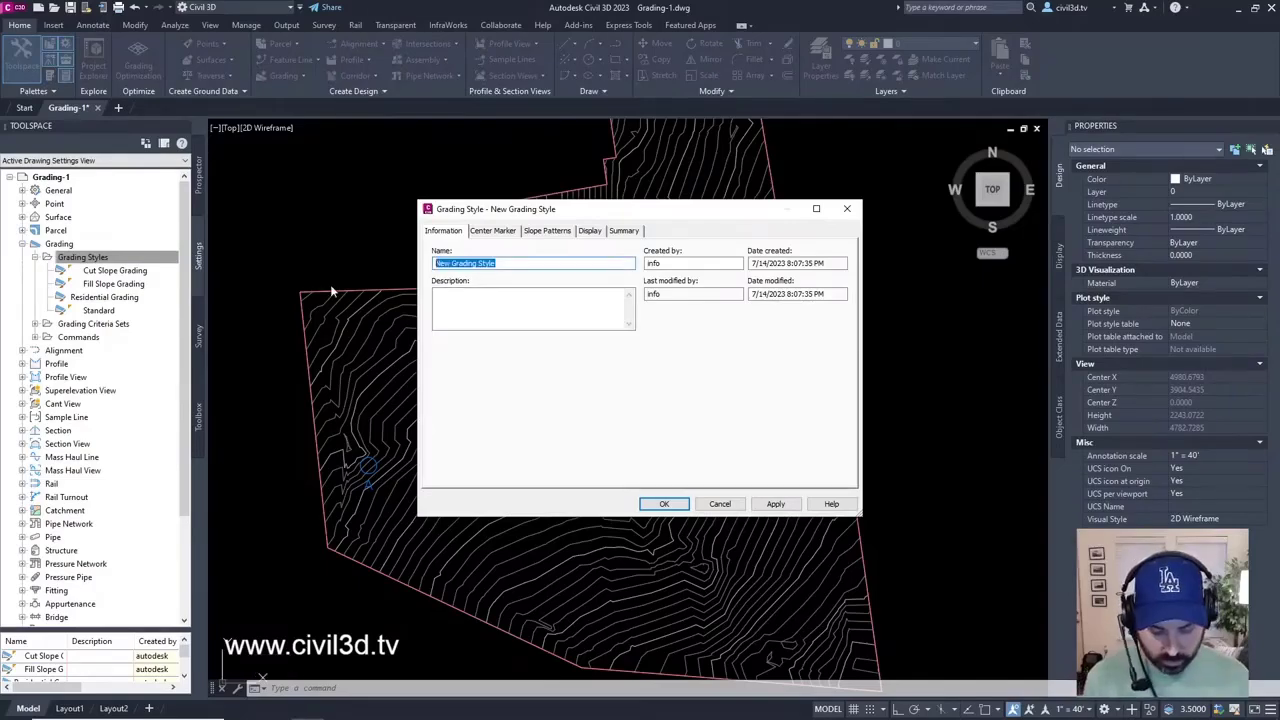
type("Ditch")
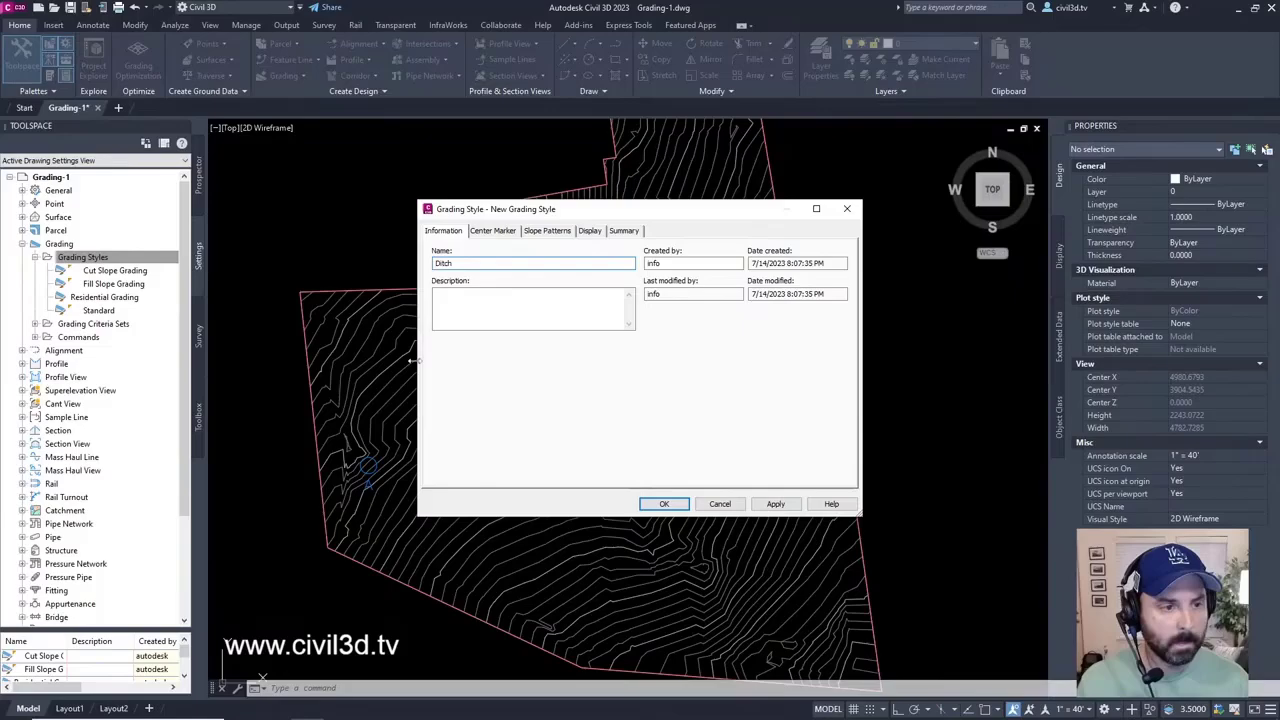
left_click(484, 290)
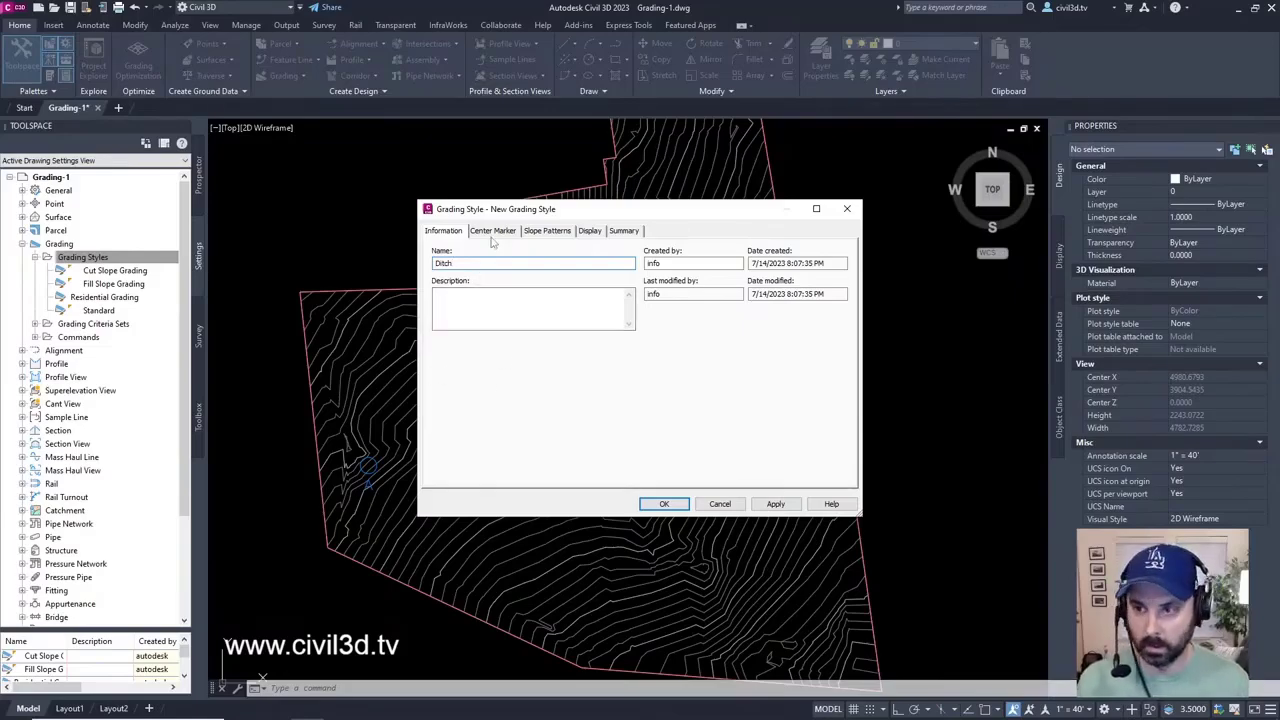
Set the Ditch grading style's Daylight Line colour to red for the plan view.
left_click(595, 234)
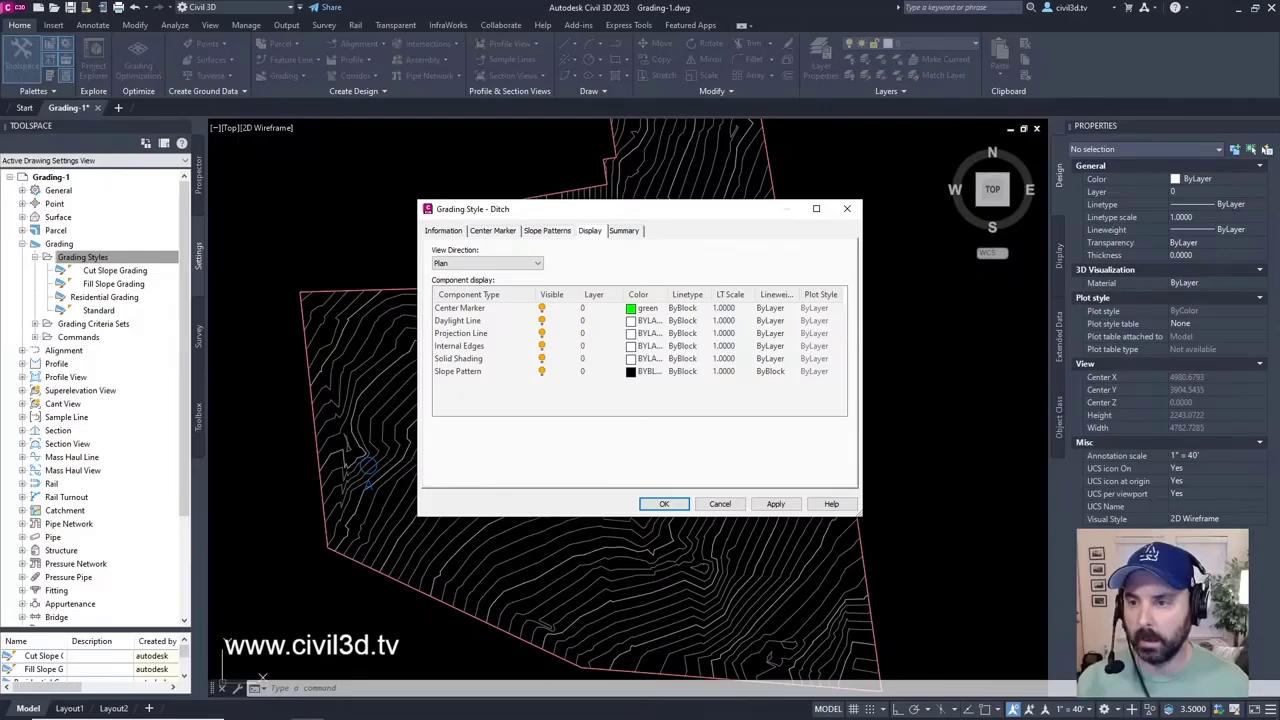
left_click(452, 321)
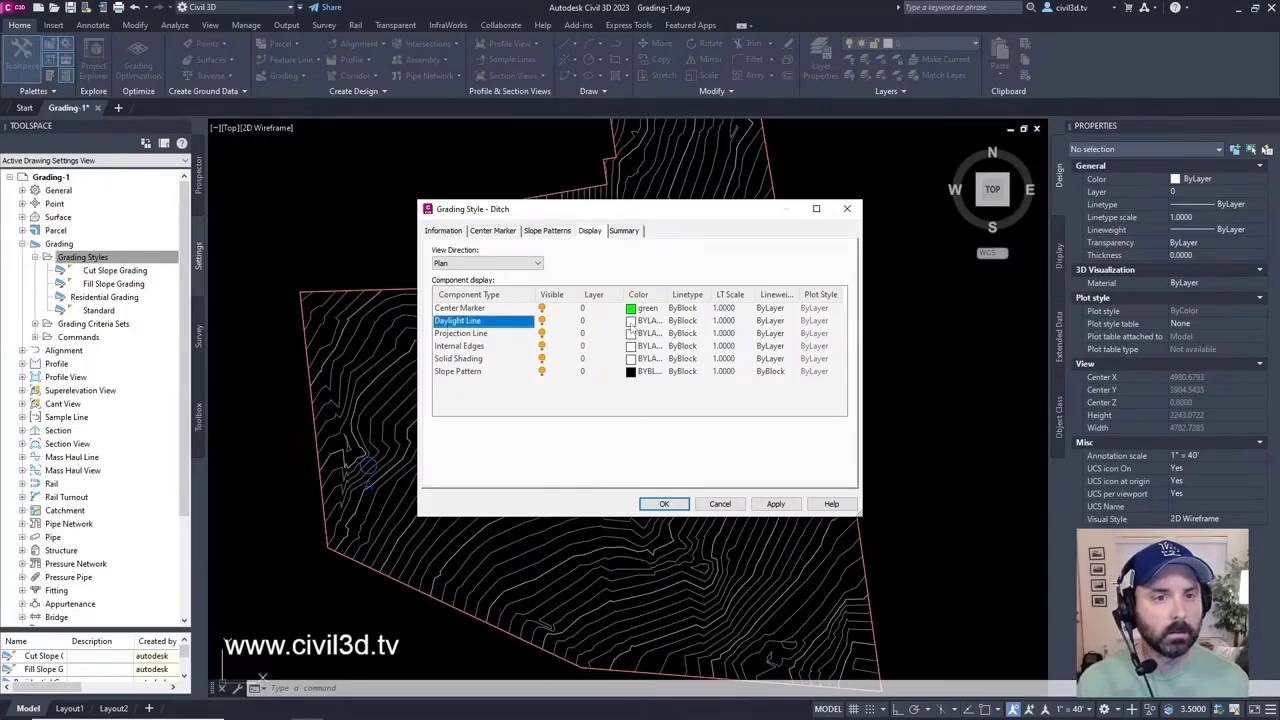
left_click(632, 322)
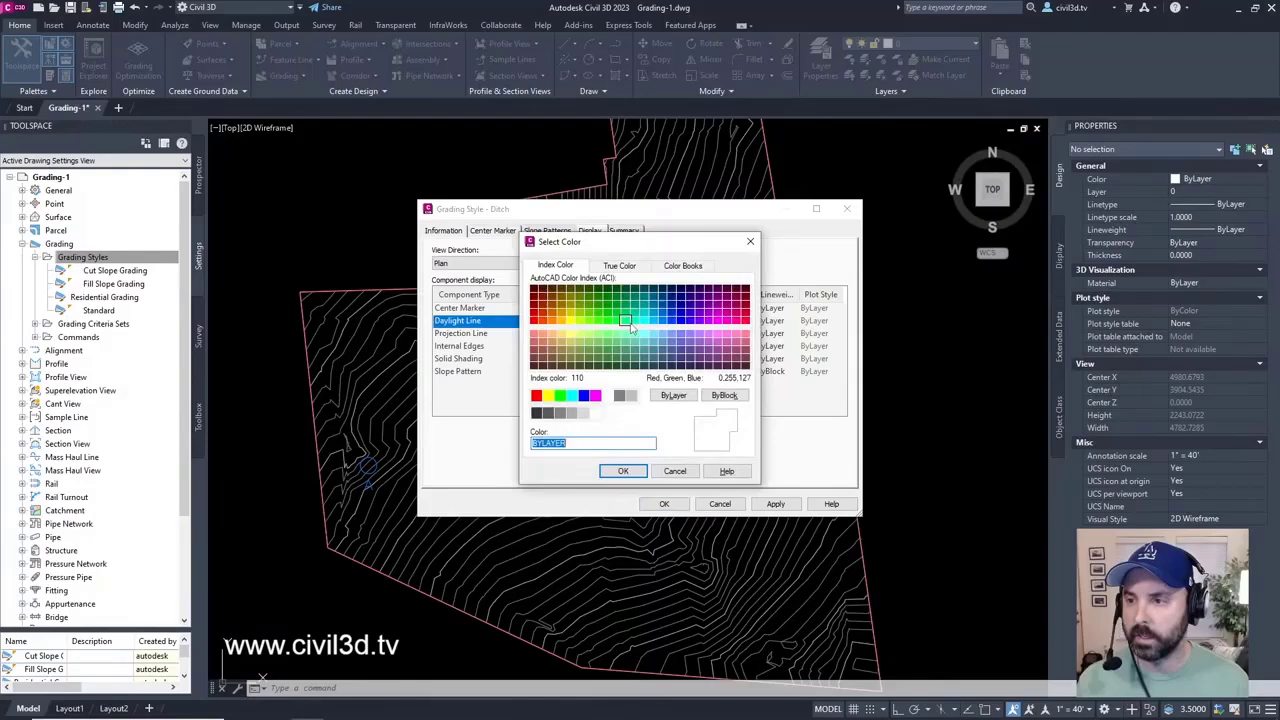
left_click(536, 396)
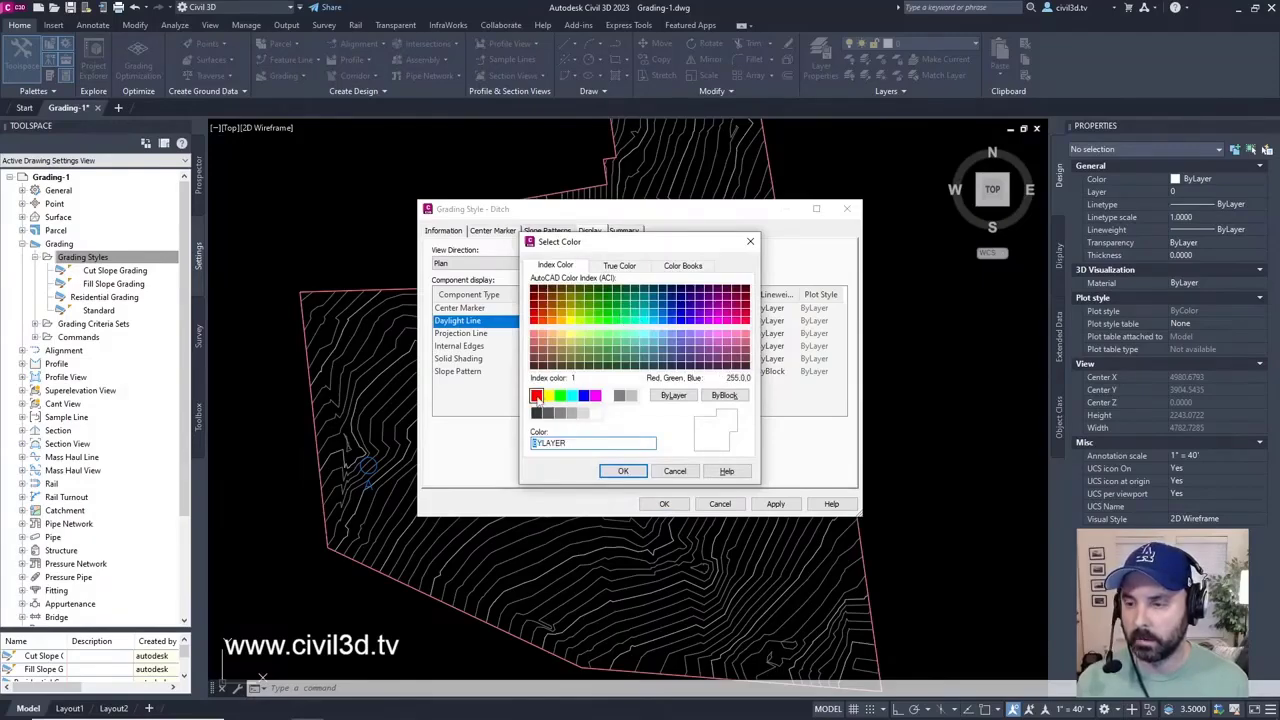
left_click(628, 473)
left_click_drag(690, 214, 1010, 268)
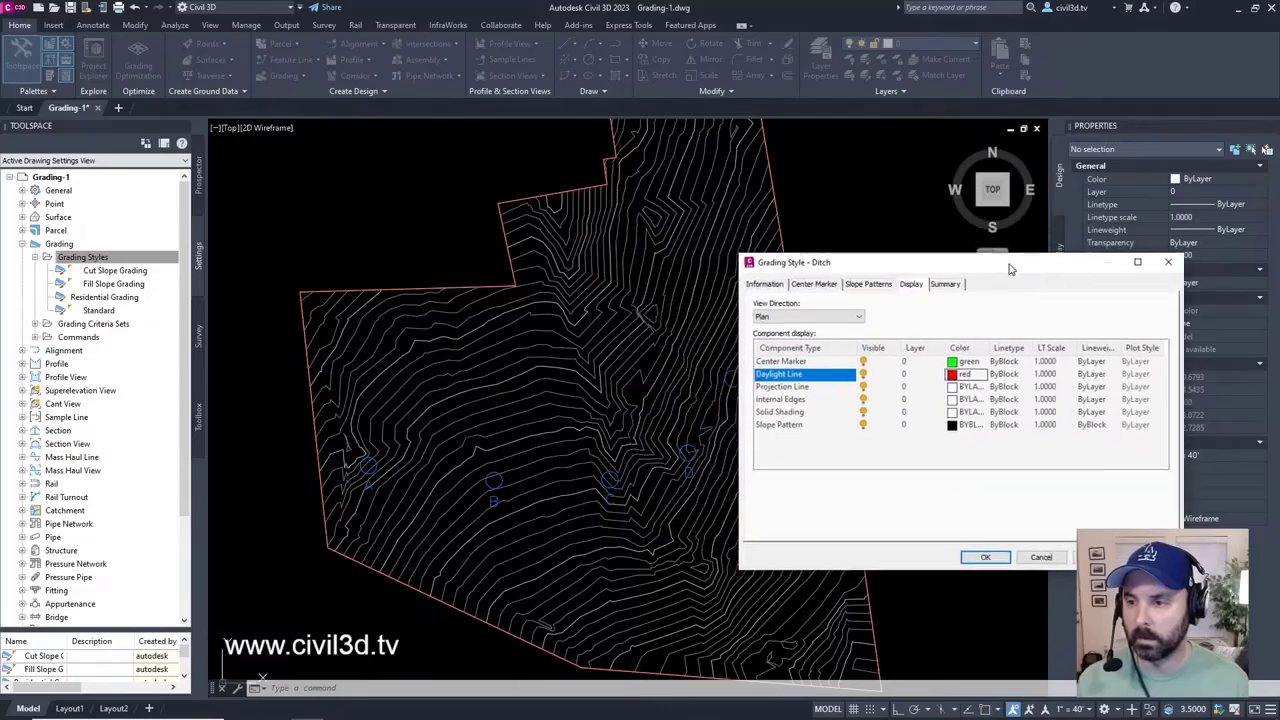
Enable the slope pattern for the Ditch grading style and choose the Basic pattern.
left_click(785, 425)
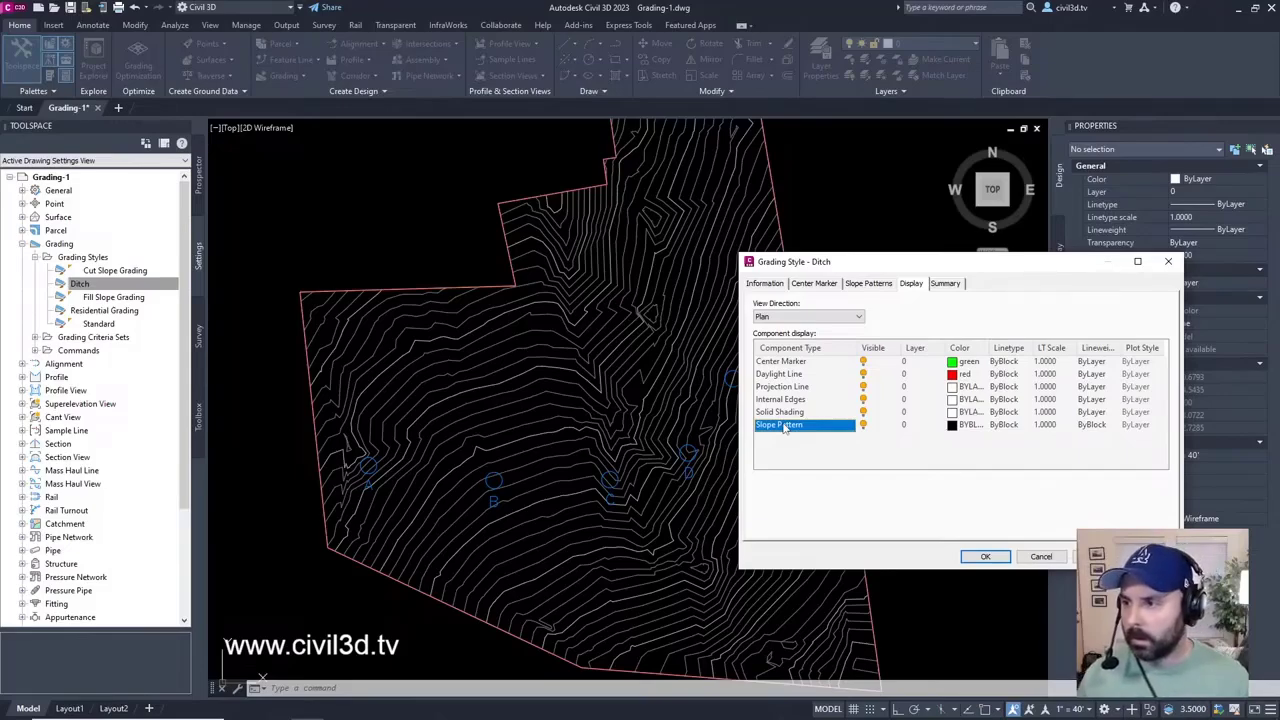
left_click(868, 285)
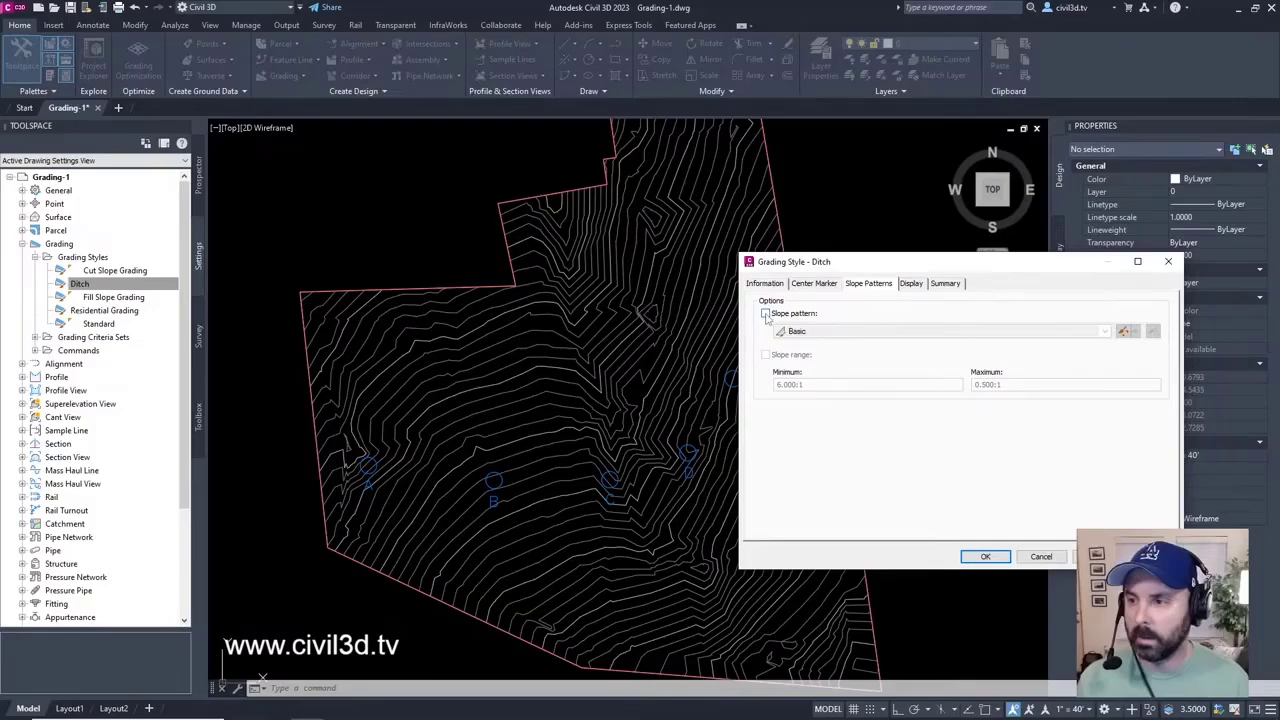
left_click(765, 314)
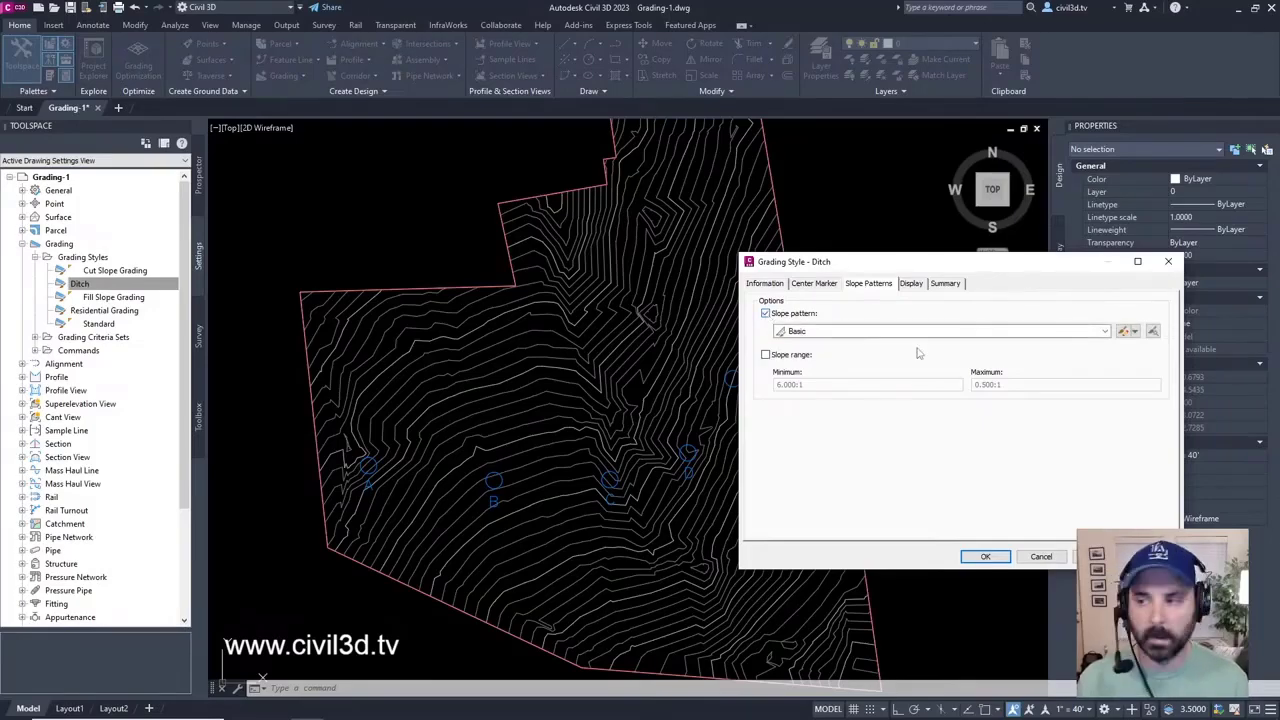
left_click(820, 332)
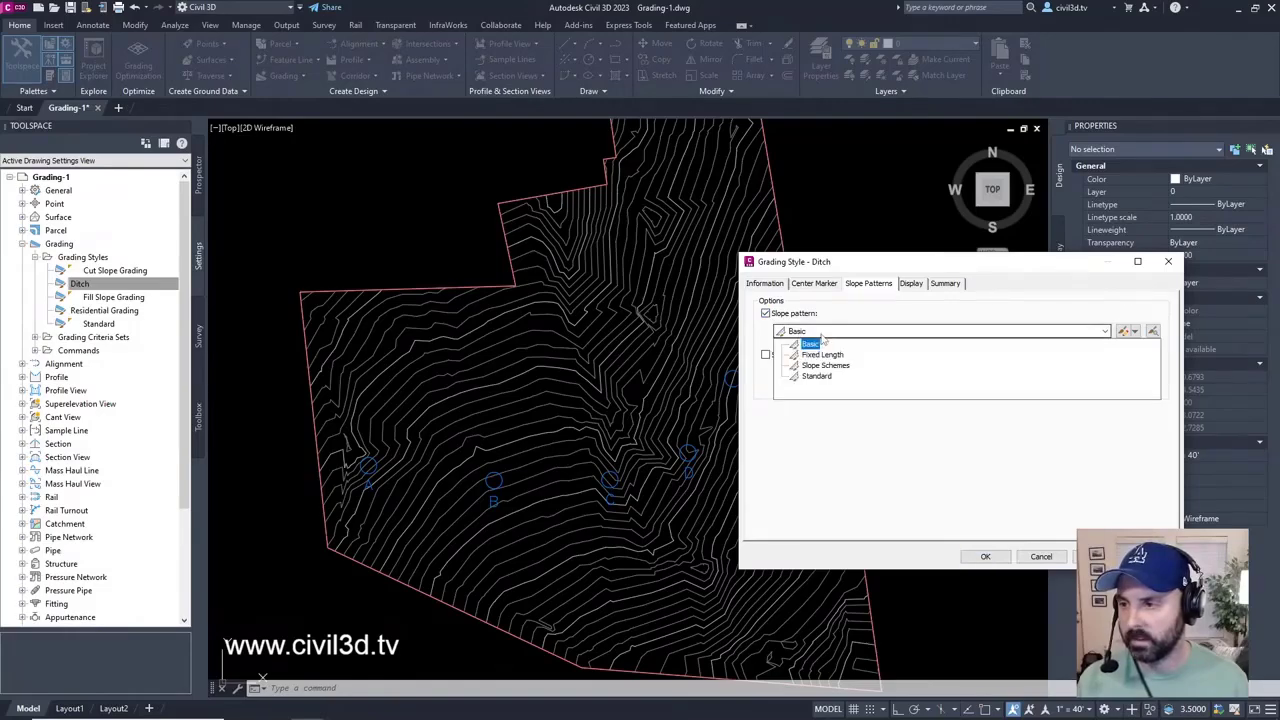
left_click(821, 342)
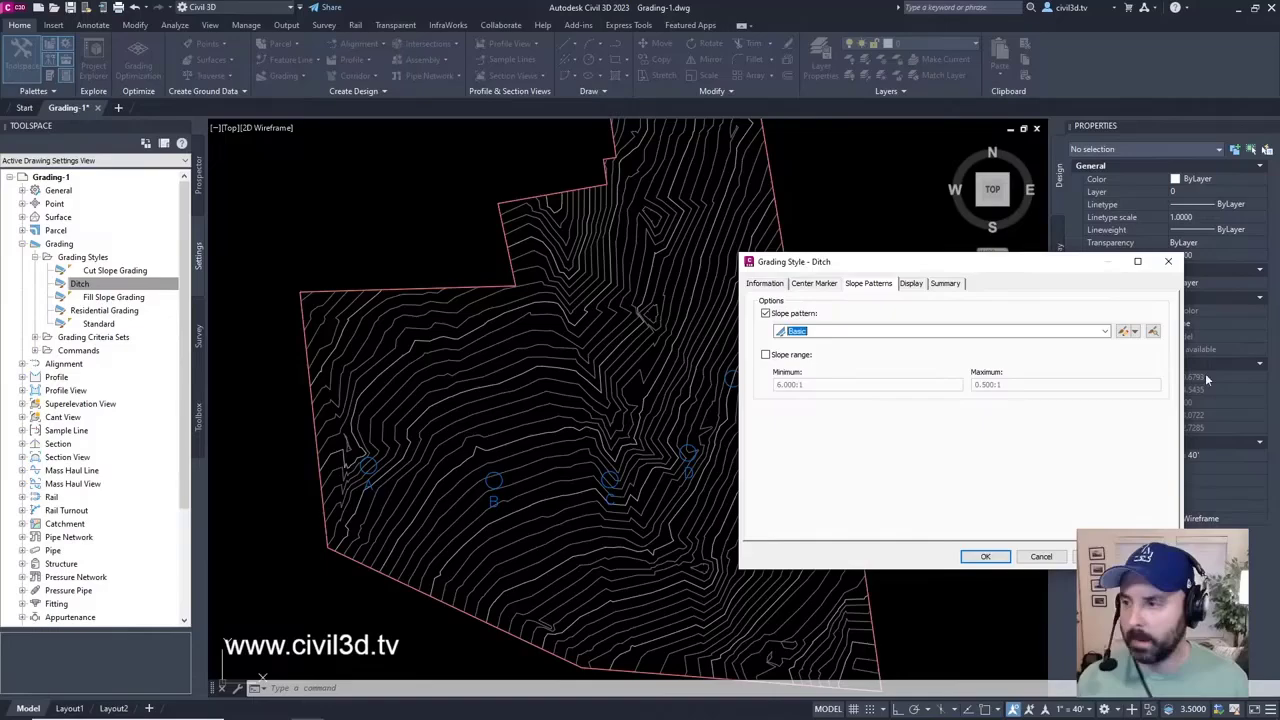
Copy the Basic slope pattern style and name the copy Ditch Slope.
left_click(1134, 332)
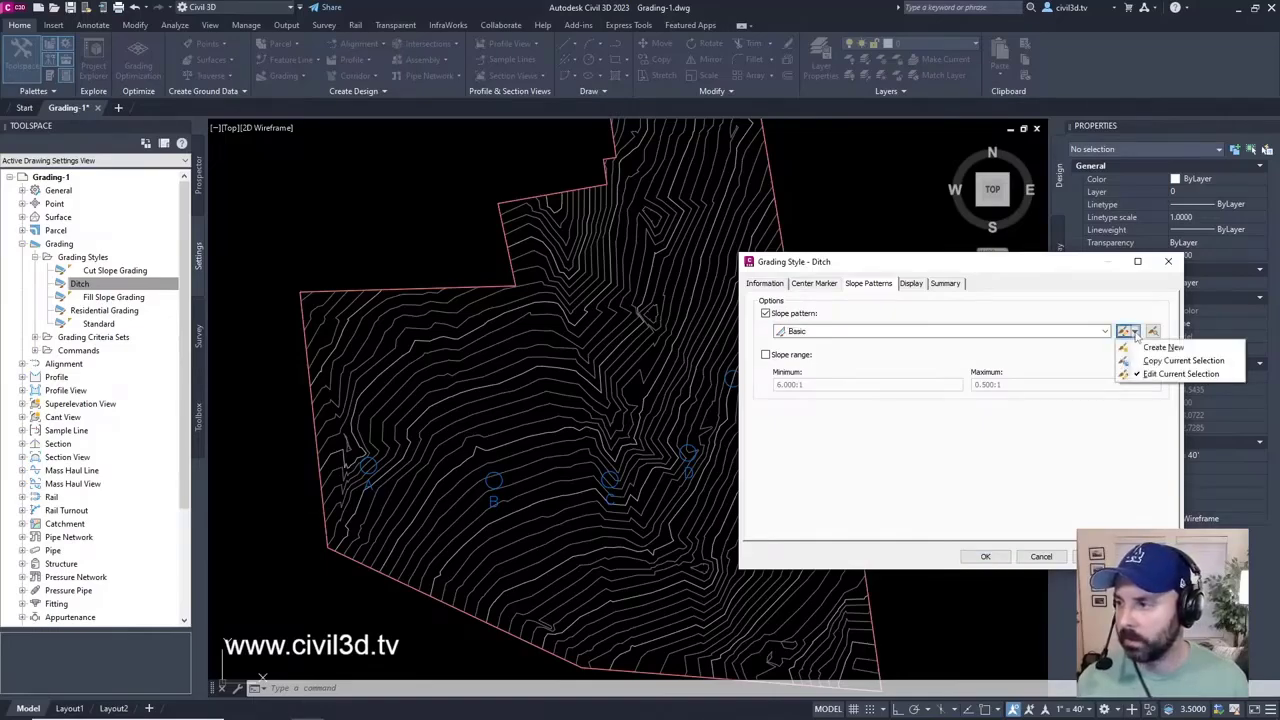
left_click(1203, 362)
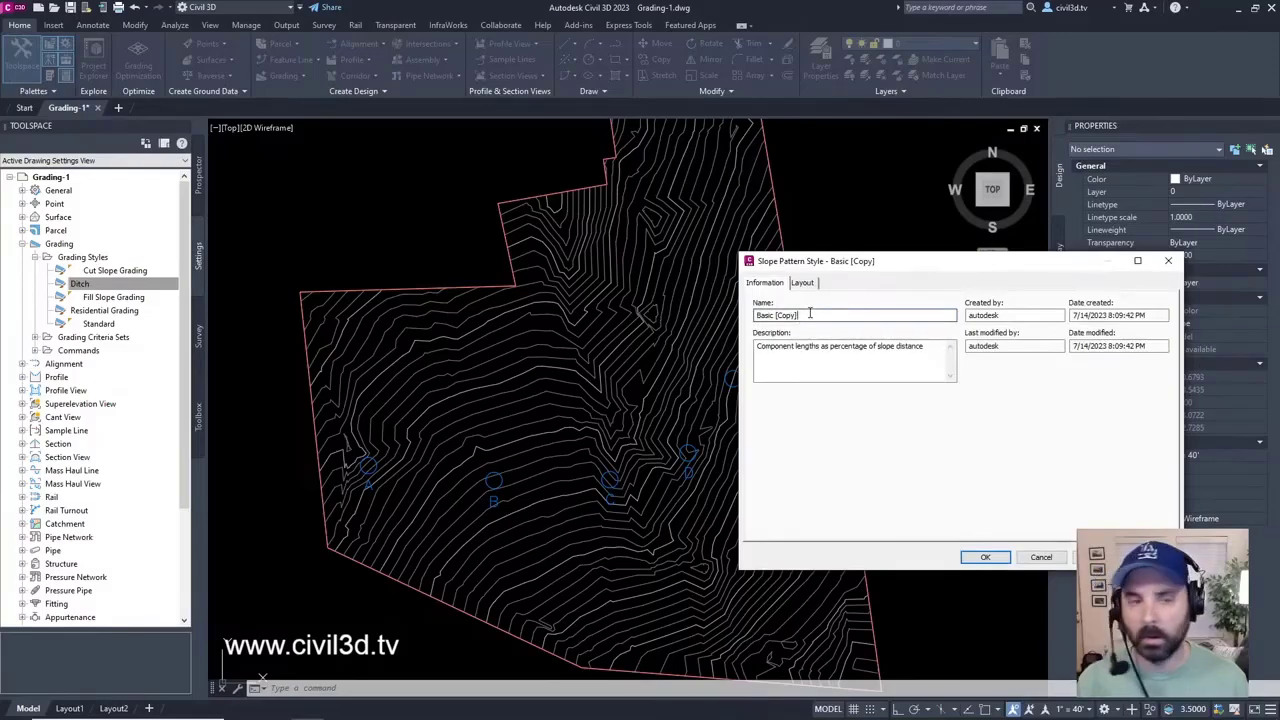
left_click_drag(801, 316, 528, 300)
type("D")
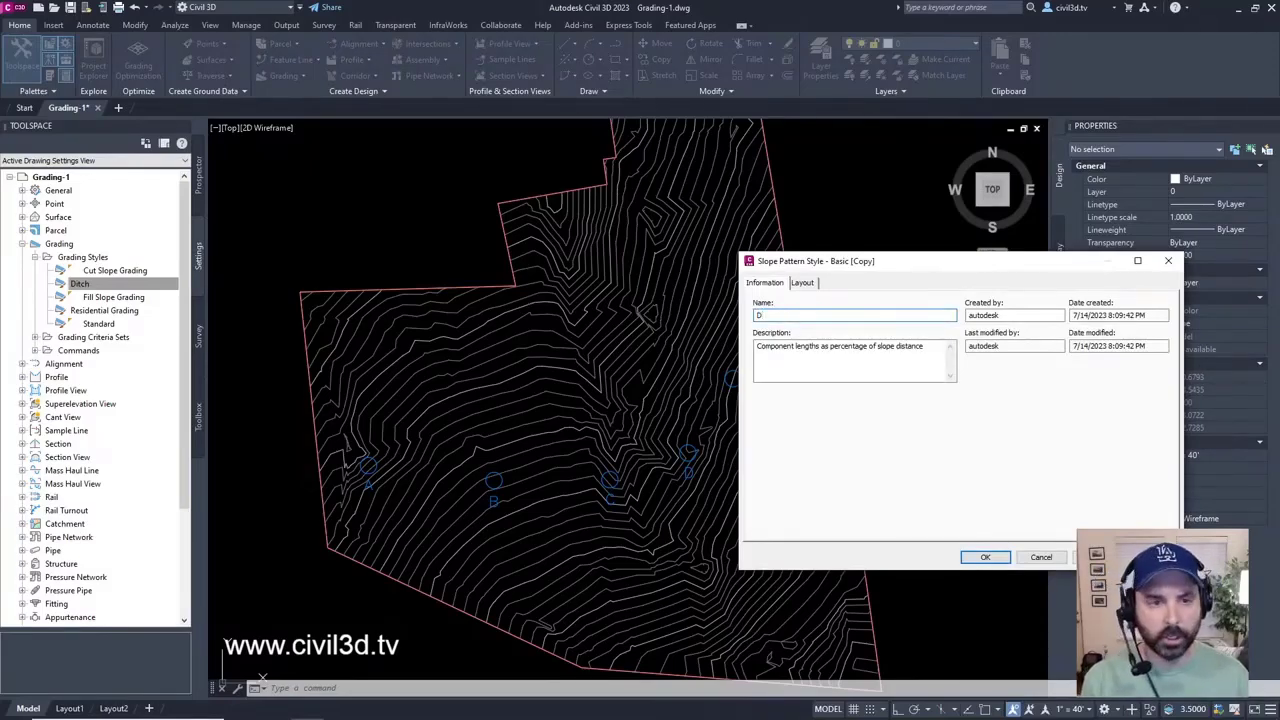
type("itch Slope")
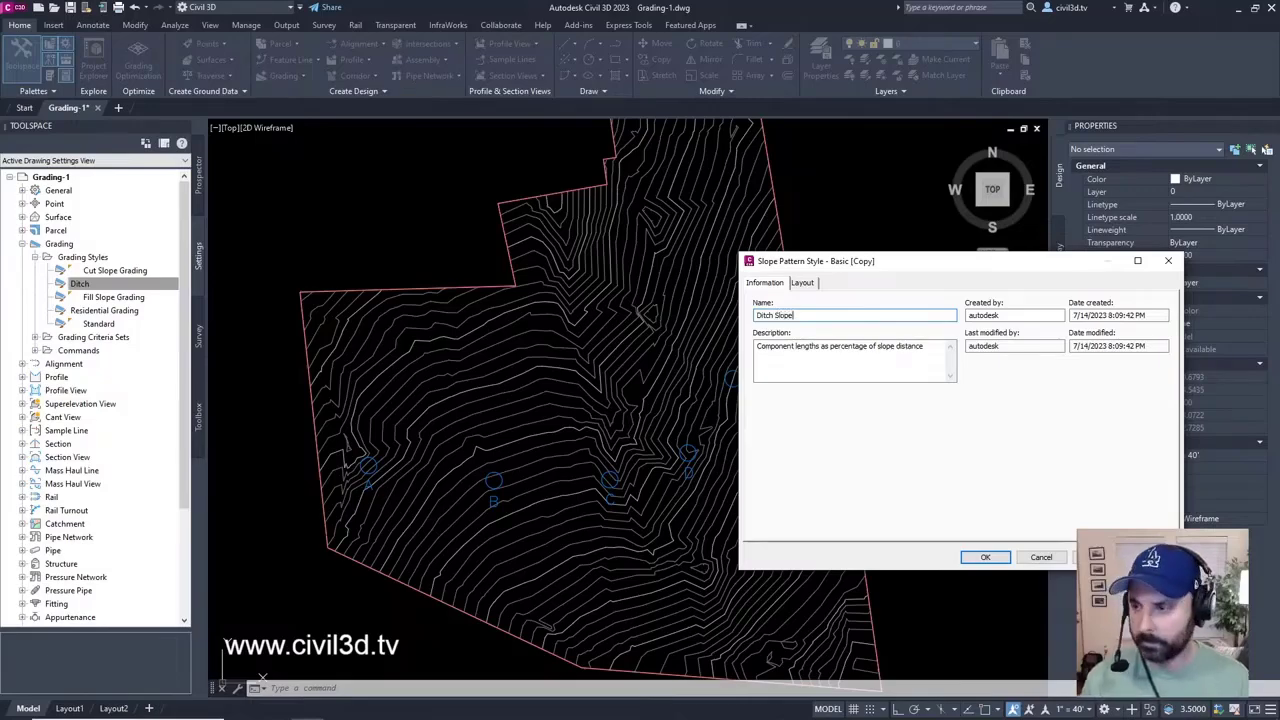
Set the slope line symbol type of Component 2 in the Ditch Slope pattern to None.
left_click(803, 283)
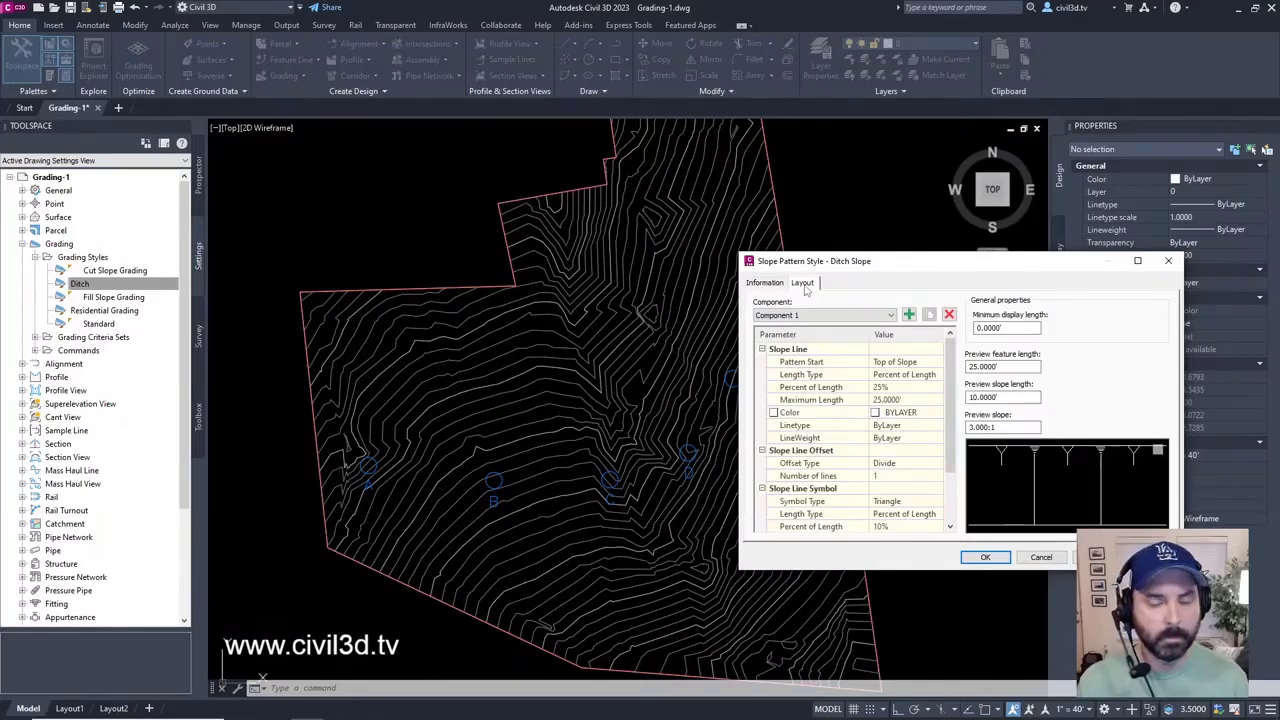
left_click_drag(907, 265, 582, 181)
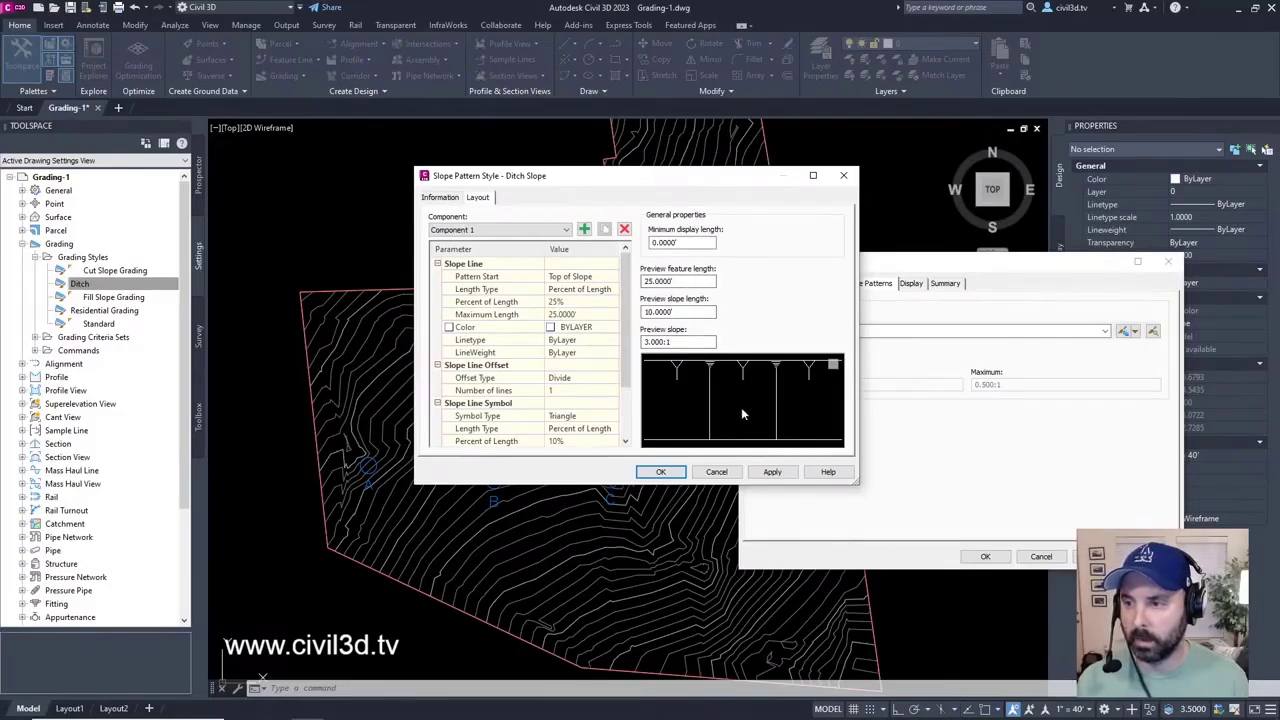
left_click(508, 231)
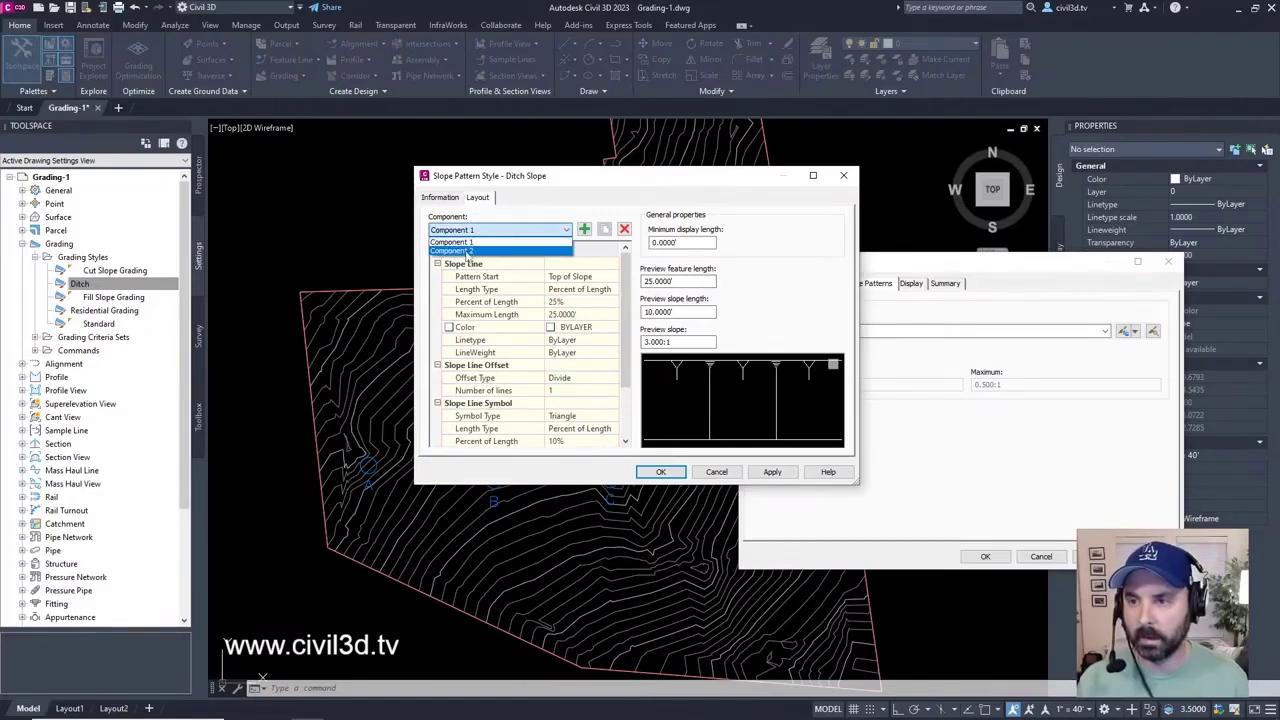
left_click(466, 252)
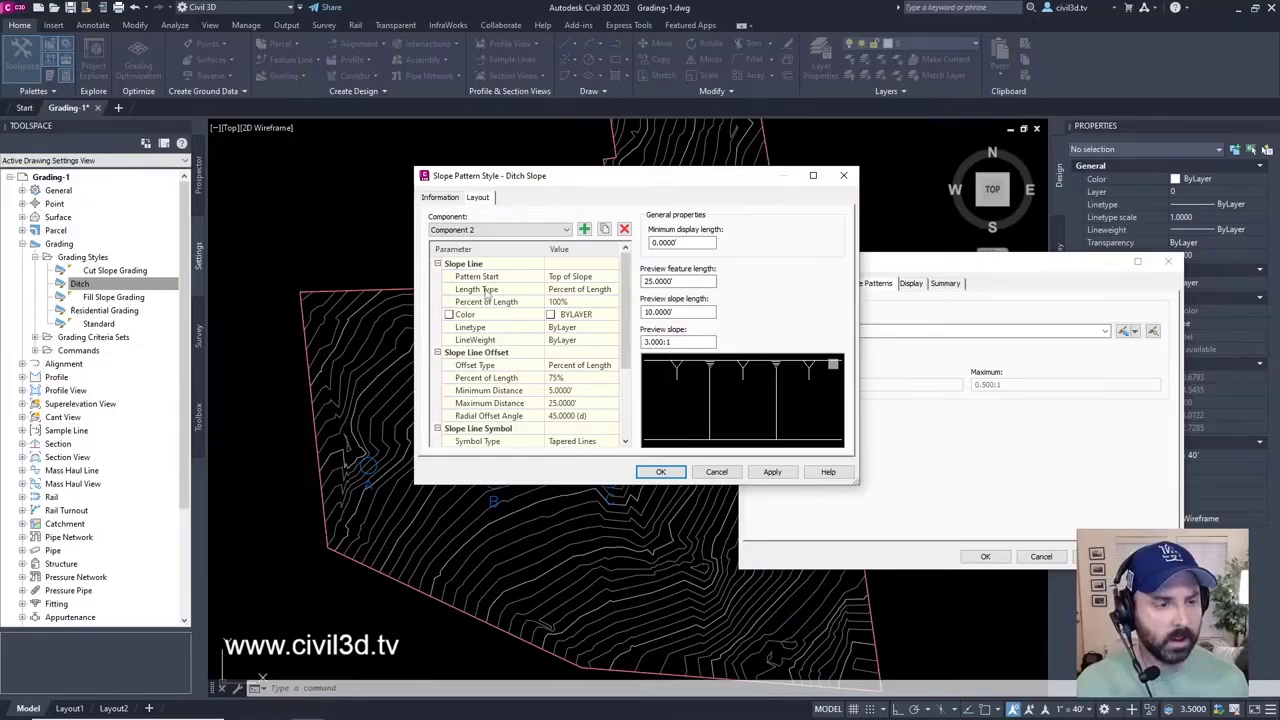
scroll(505, 314, "down", 1)
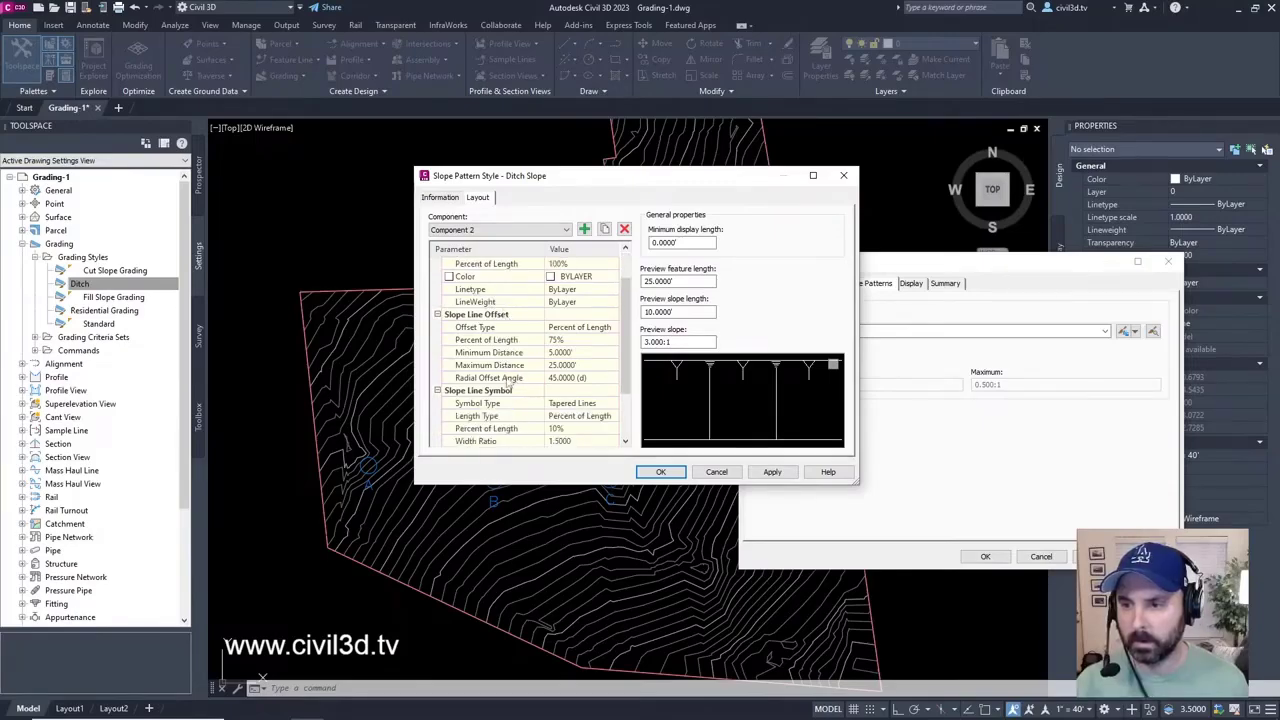
scroll(507, 382, "down", 2)
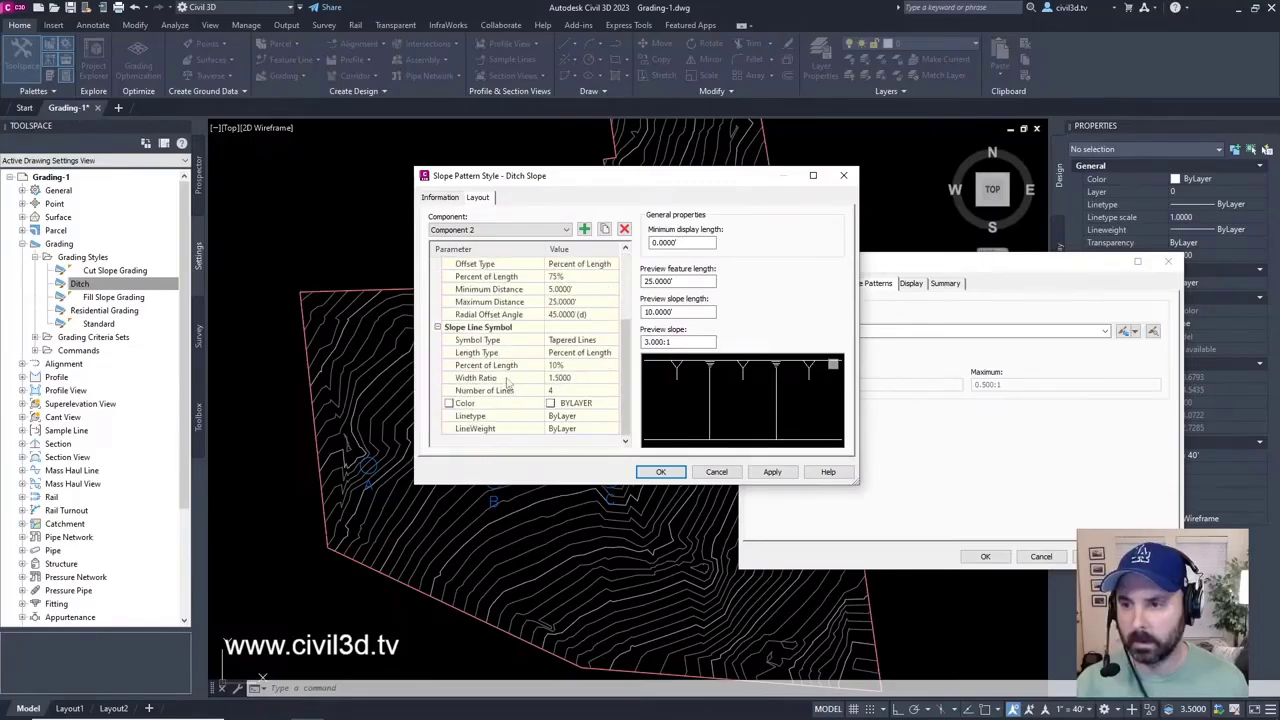
left_click(594, 342)
left_click(605, 340)
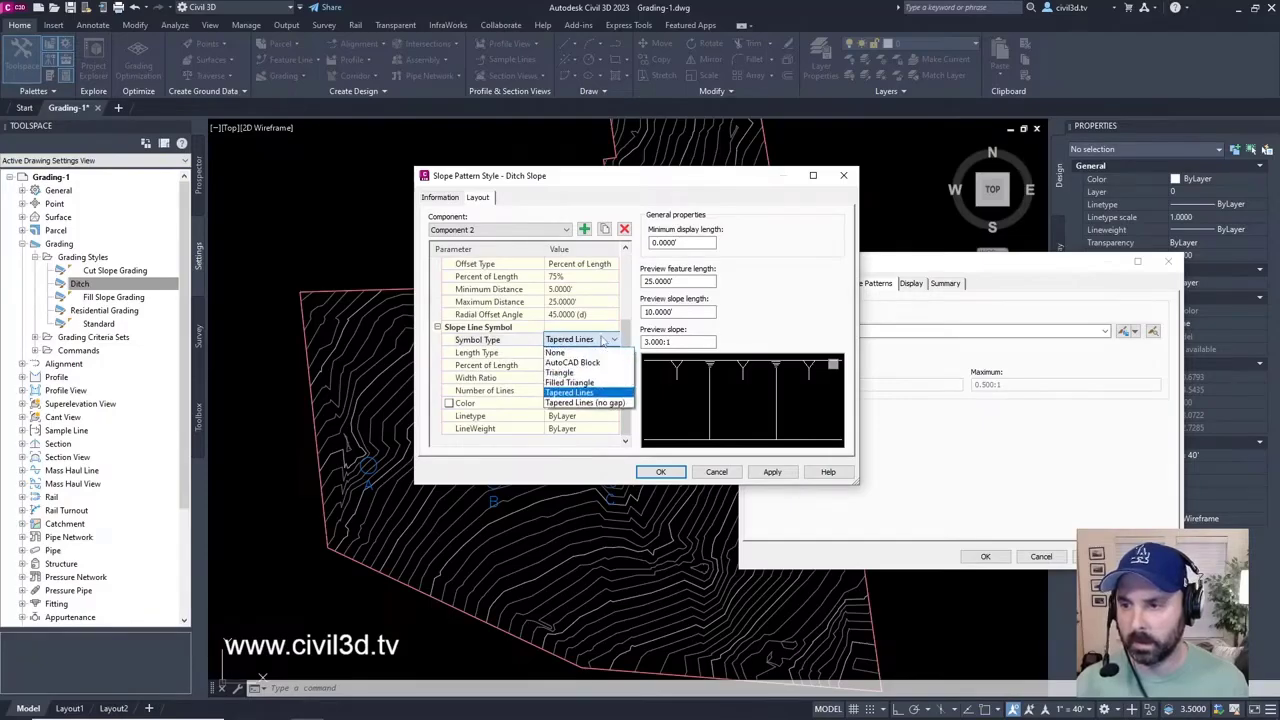
left_click(577, 353)
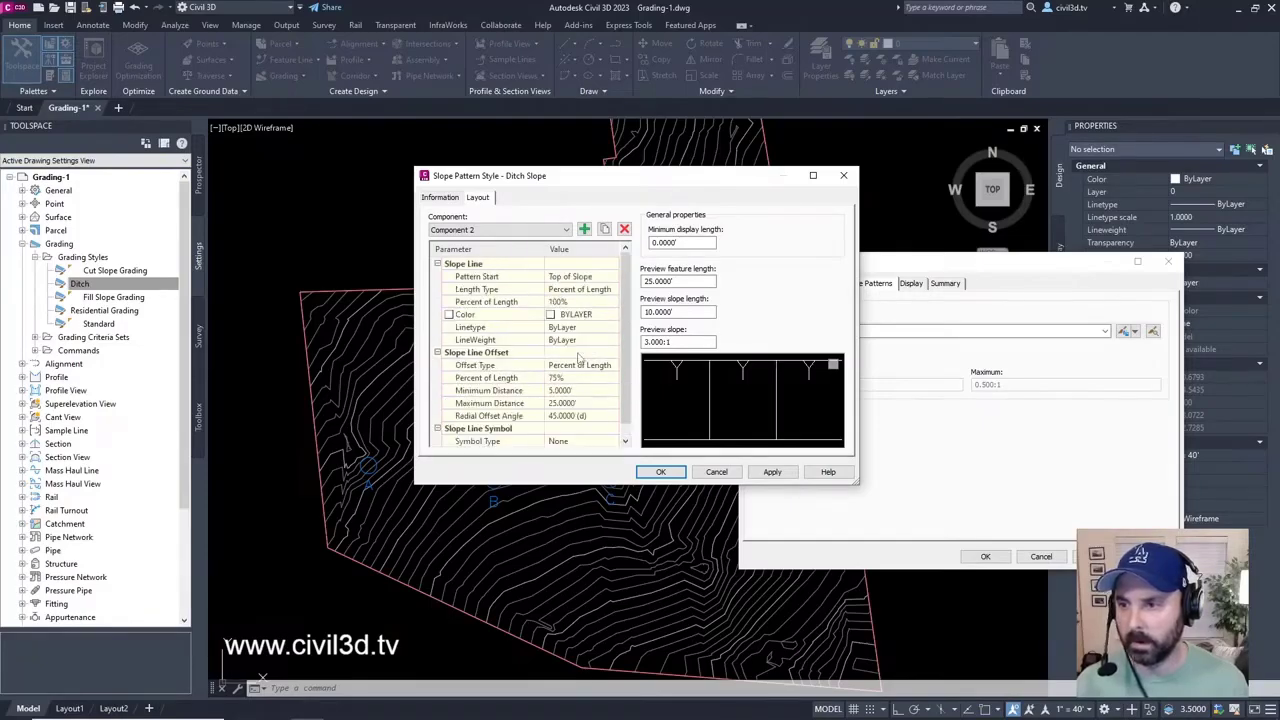
Try the Tapered Lines symbol type on Component 2 and set it back to None.
scroll(577, 368, "down", 1)
left_click(577, 430)
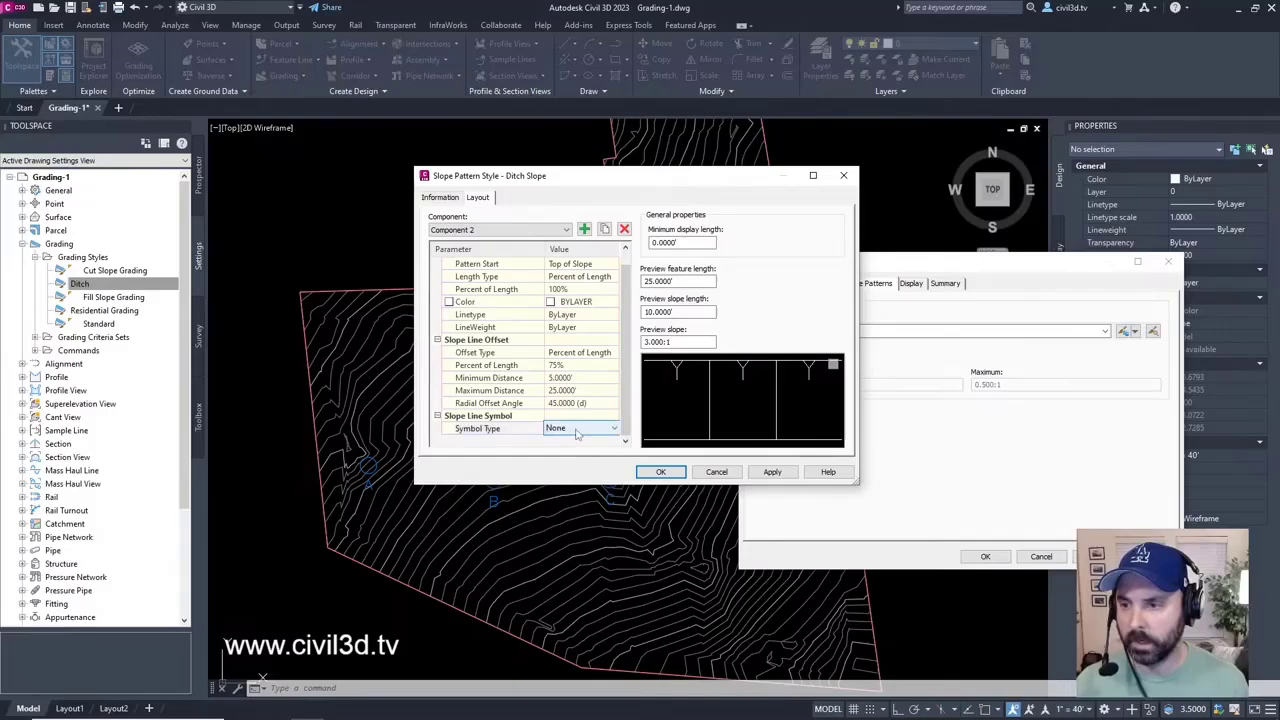
left_click(577, 430)
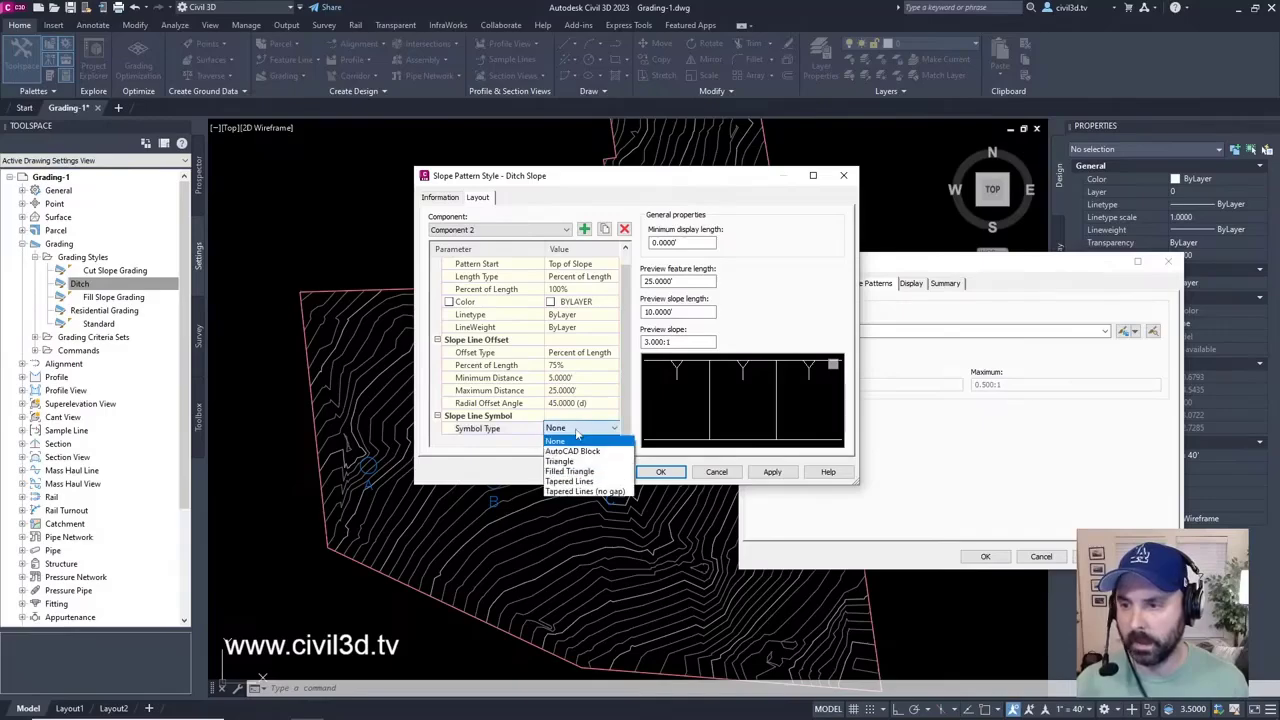
left_click(590, 484)
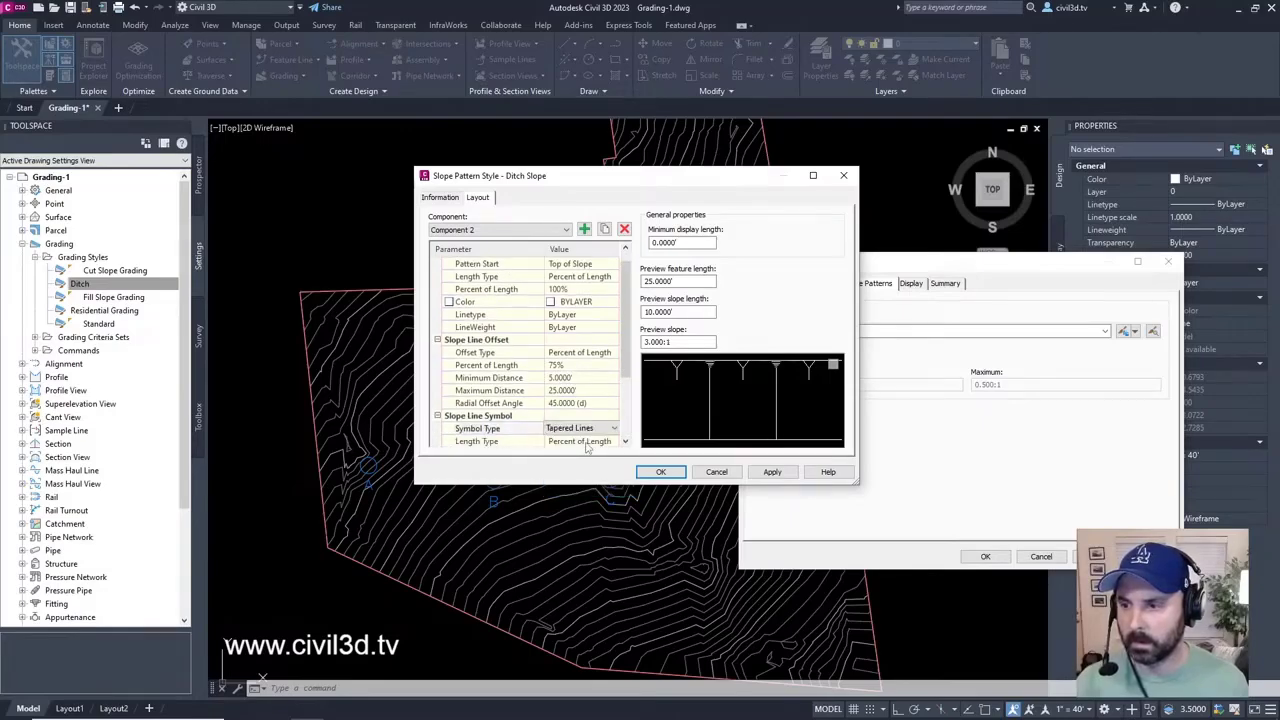
left_click(582, 432)
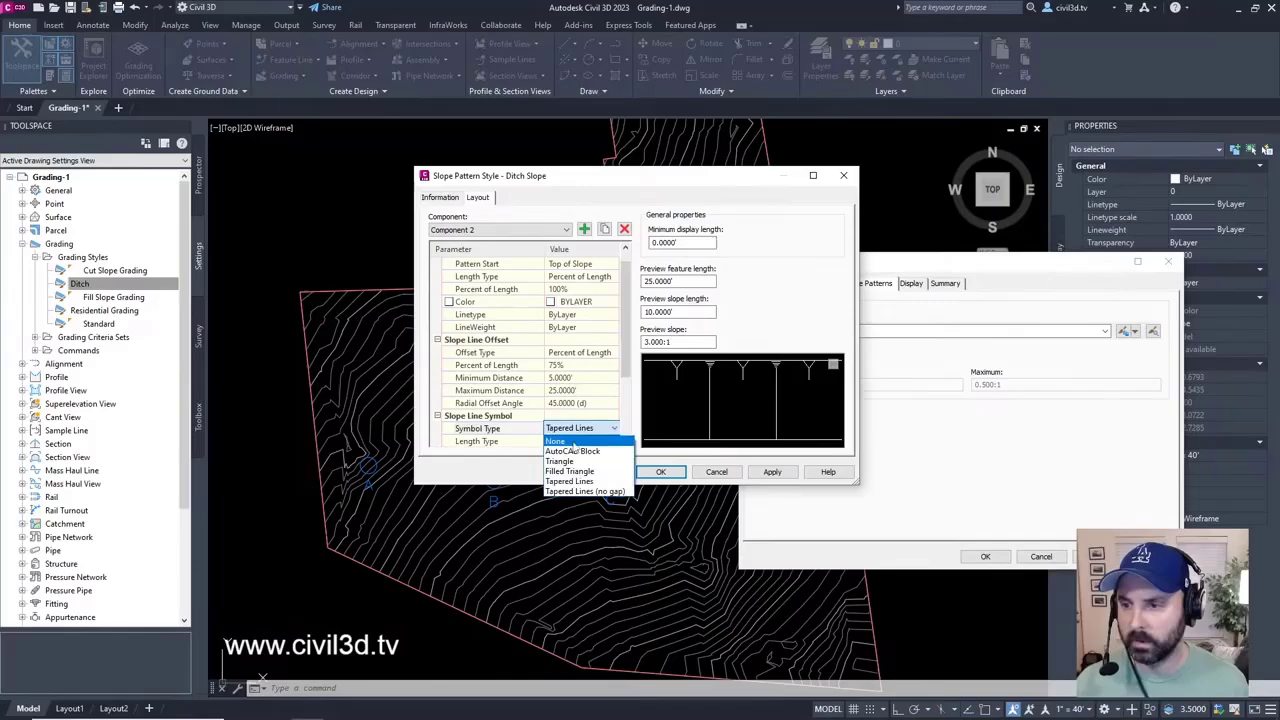
left_click(578, 441)
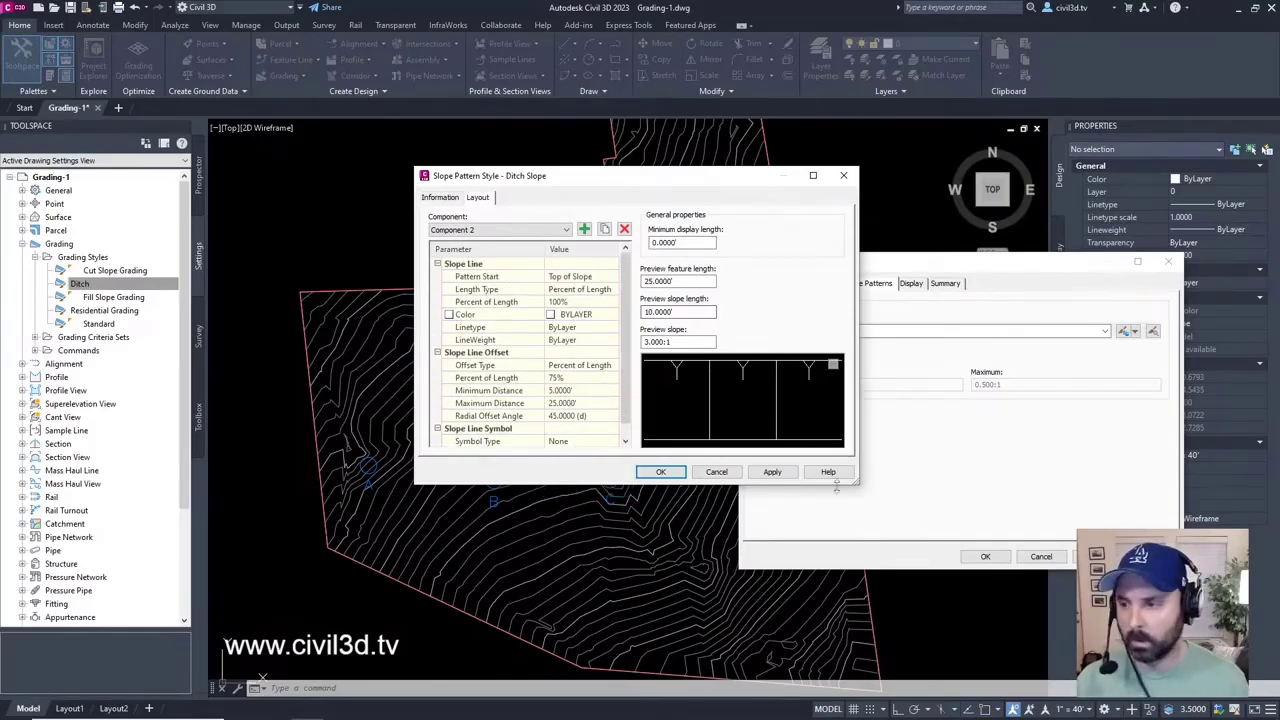
Save the Ditch Slope pattern, select it for the Ditch grading style, and accept the style.
left_click(660, 472)
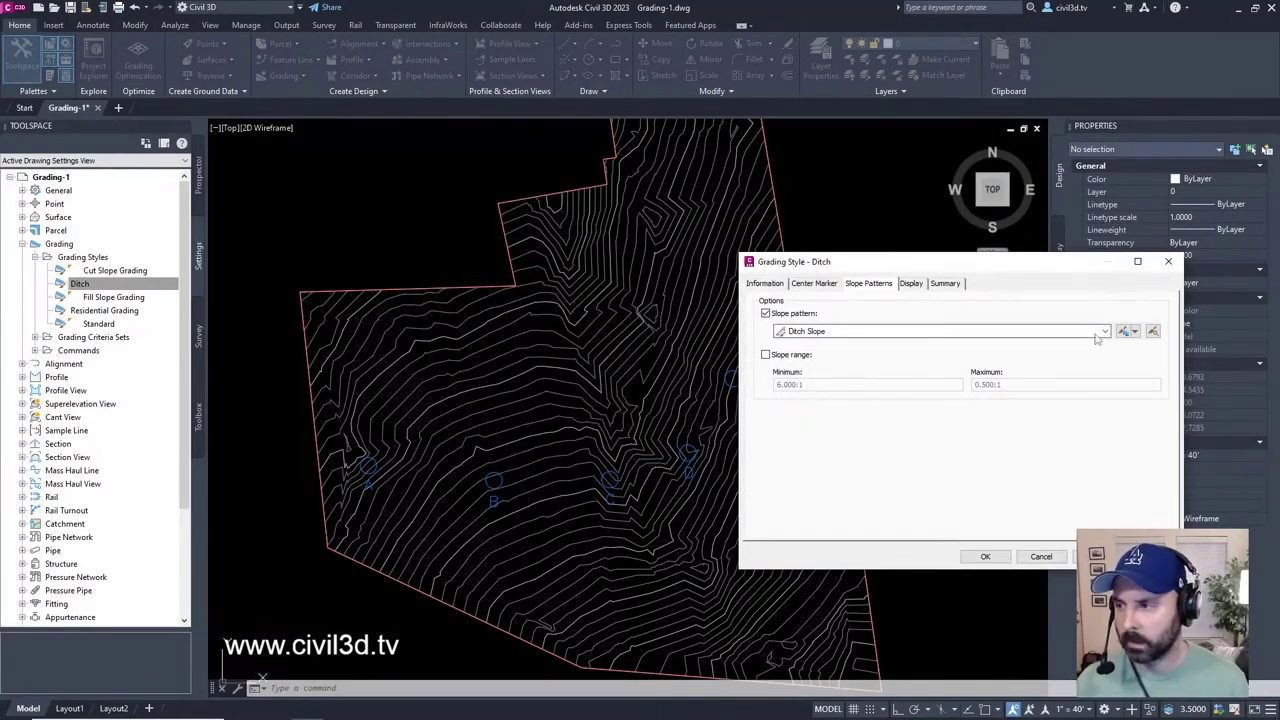
left_click(805, 331)
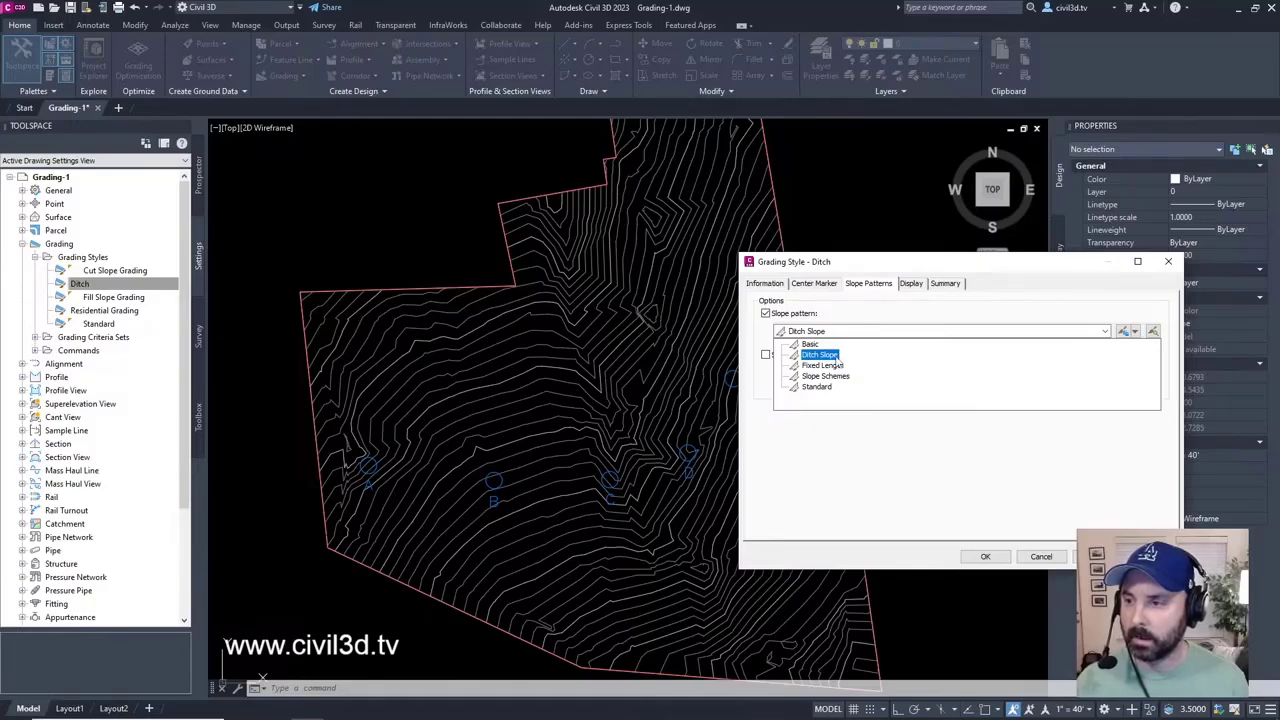
left_click(834, 358)
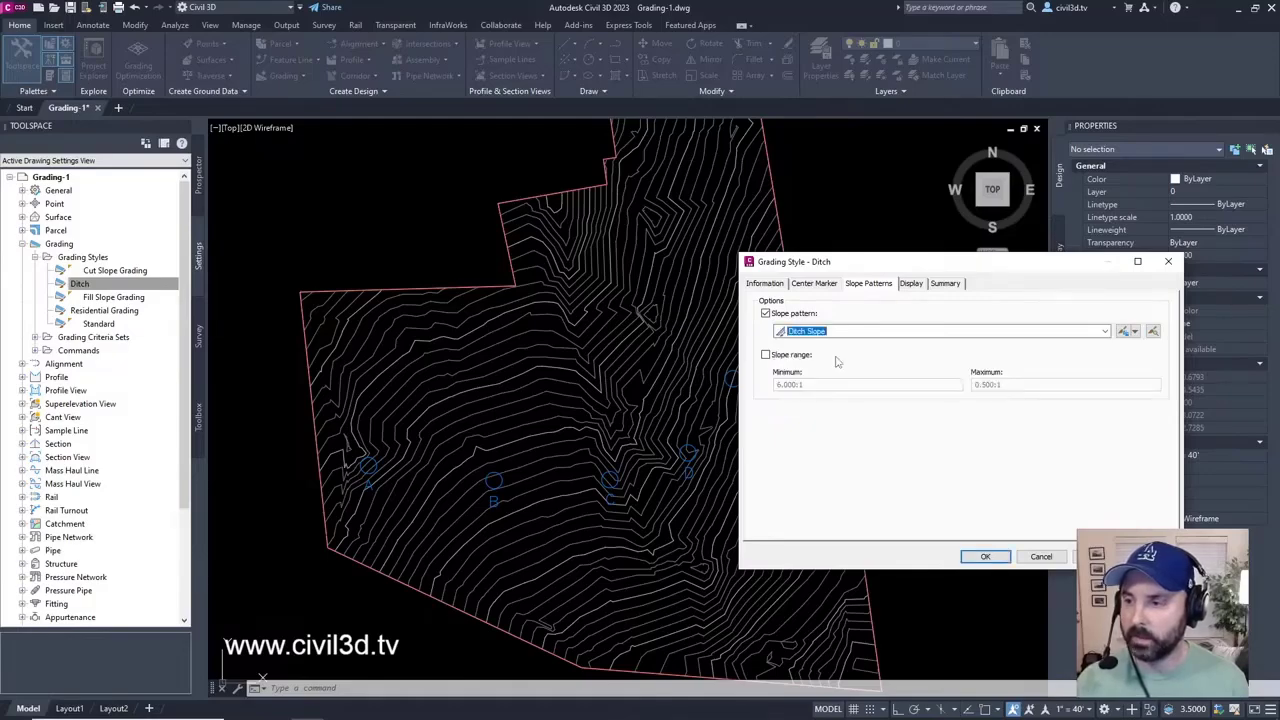
left_click(985, 557)
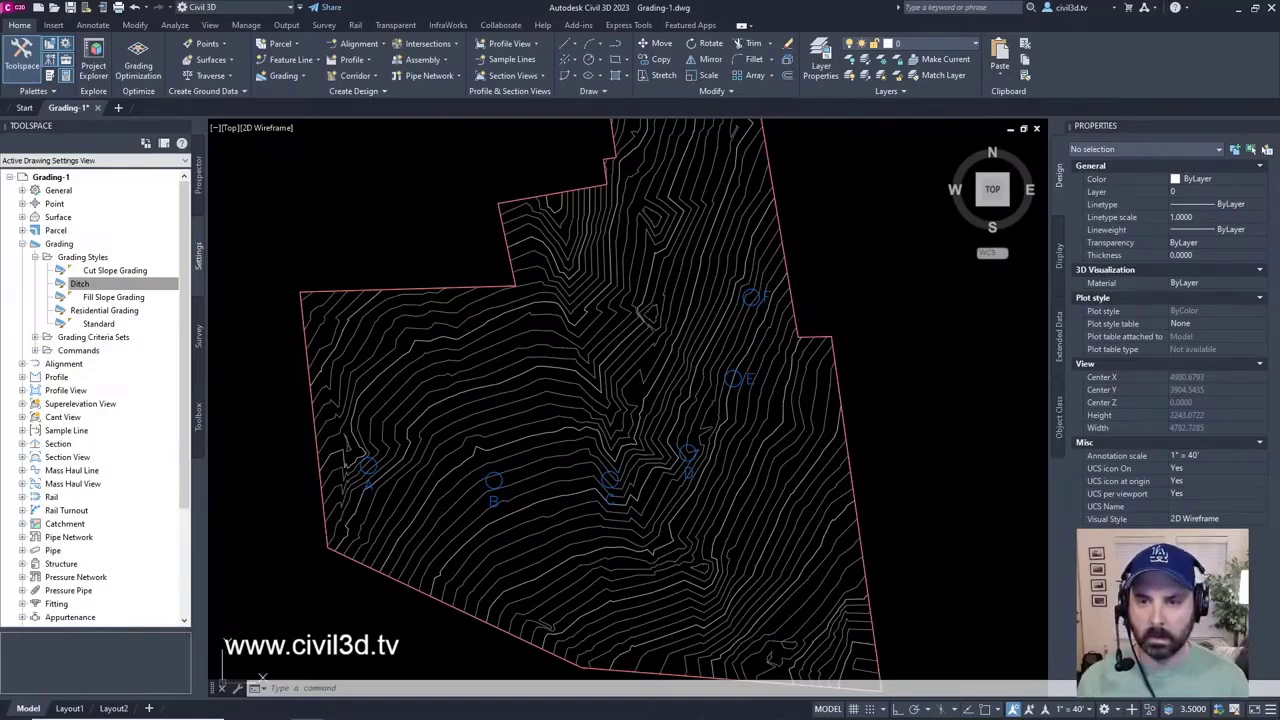
Review the new Ditch style and the grading criteria listed in the Ditch Critera Set.
left_click(102, 283)
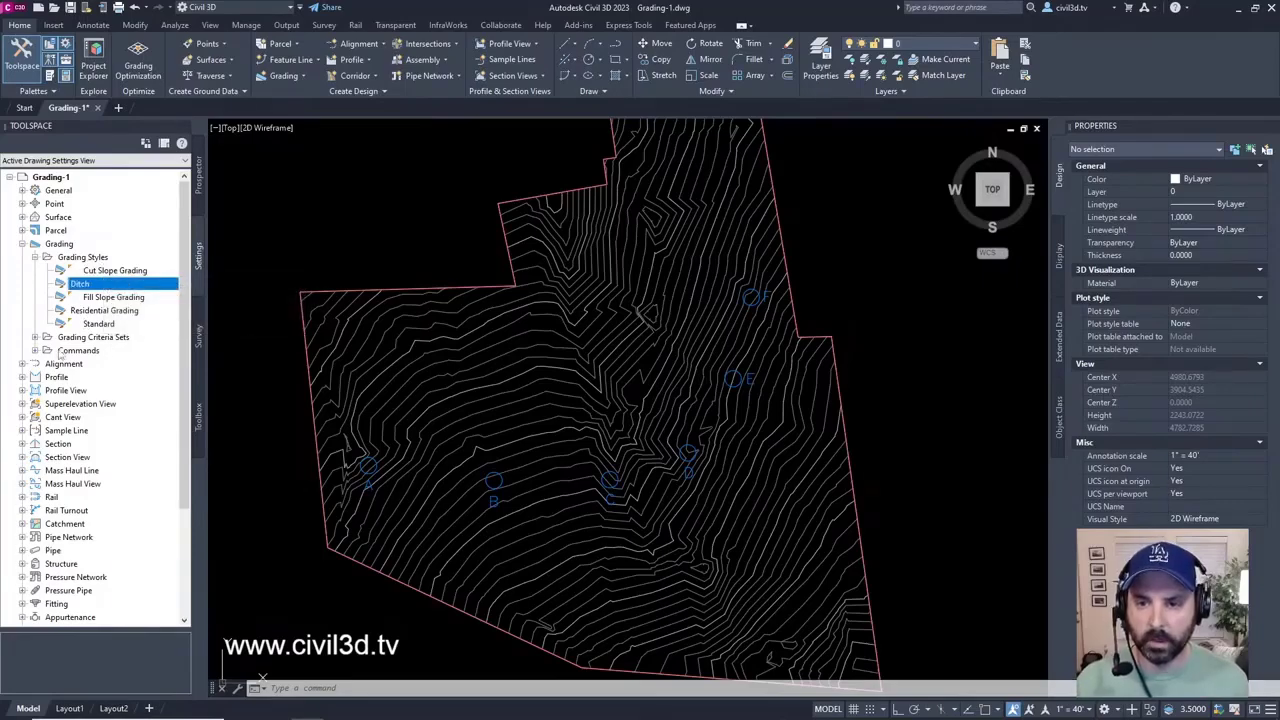
left_click(35, 337)
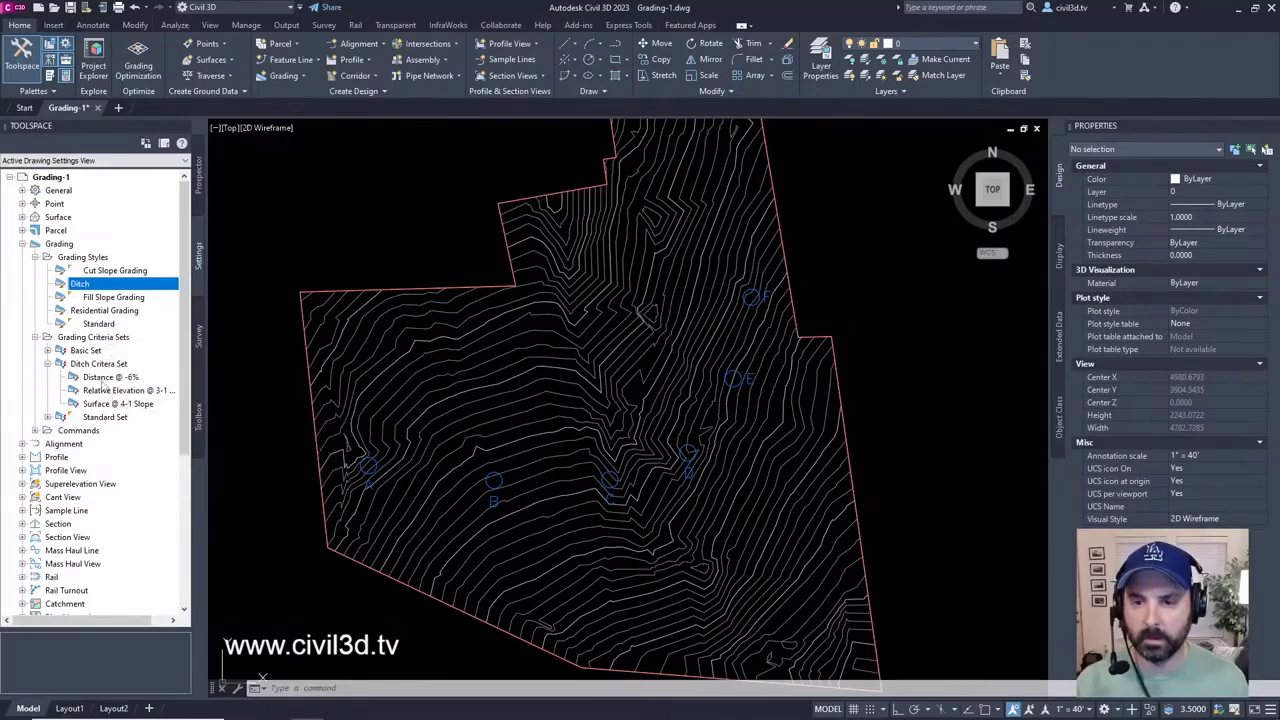
left_click(105, 378)
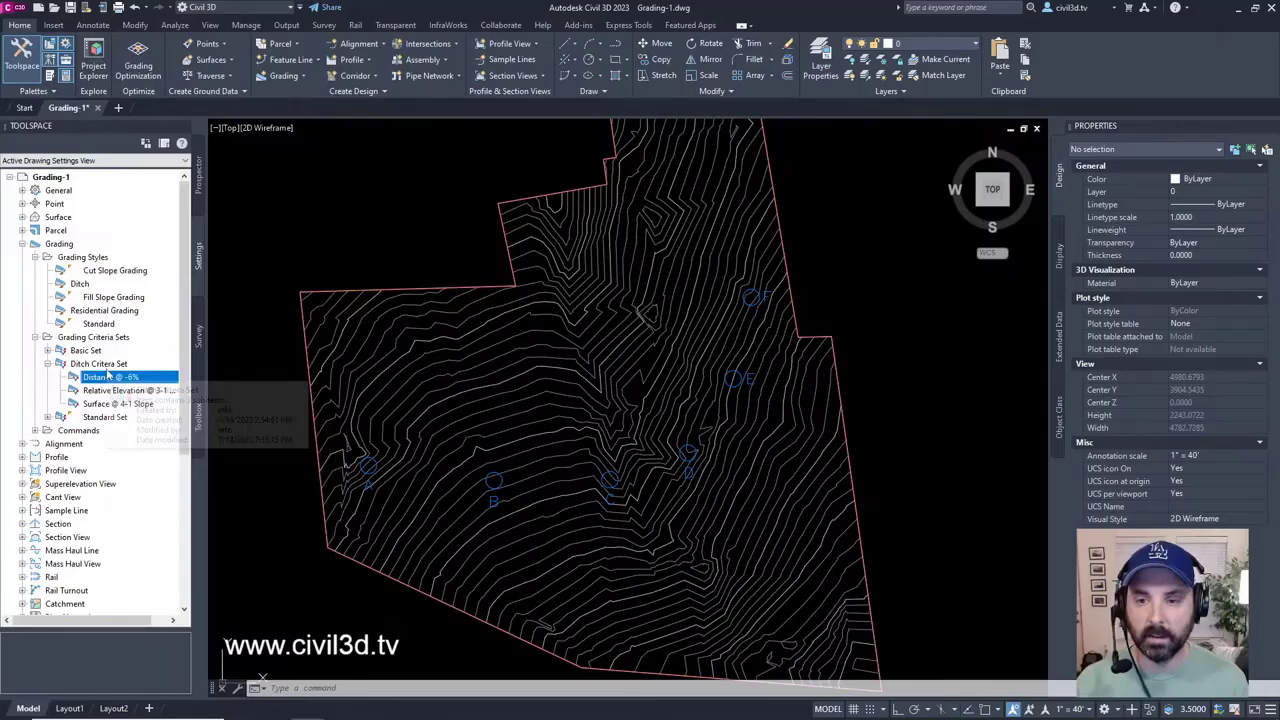